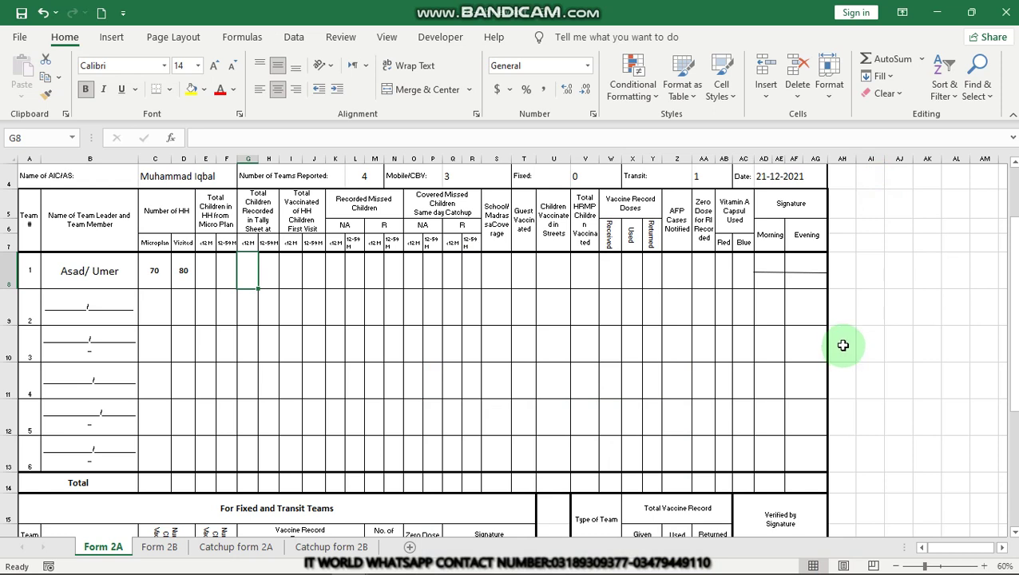
Step: Review team 1's microplan and visited household entries and the <12 M and 12-59 M microplan children columns on Form 2A
left_click(151, 270)
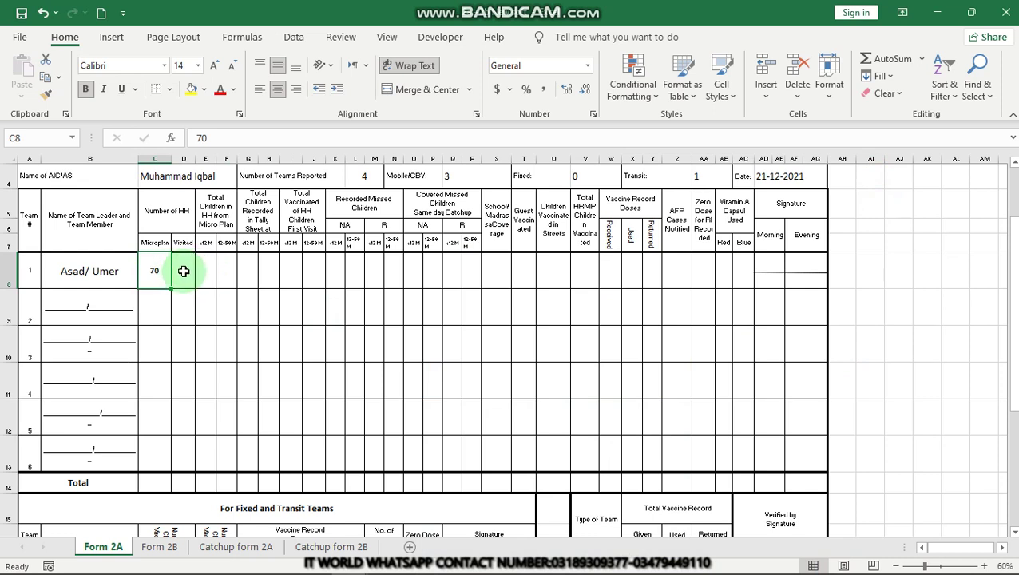
double_click(183, 270)
left_click(204, 281)
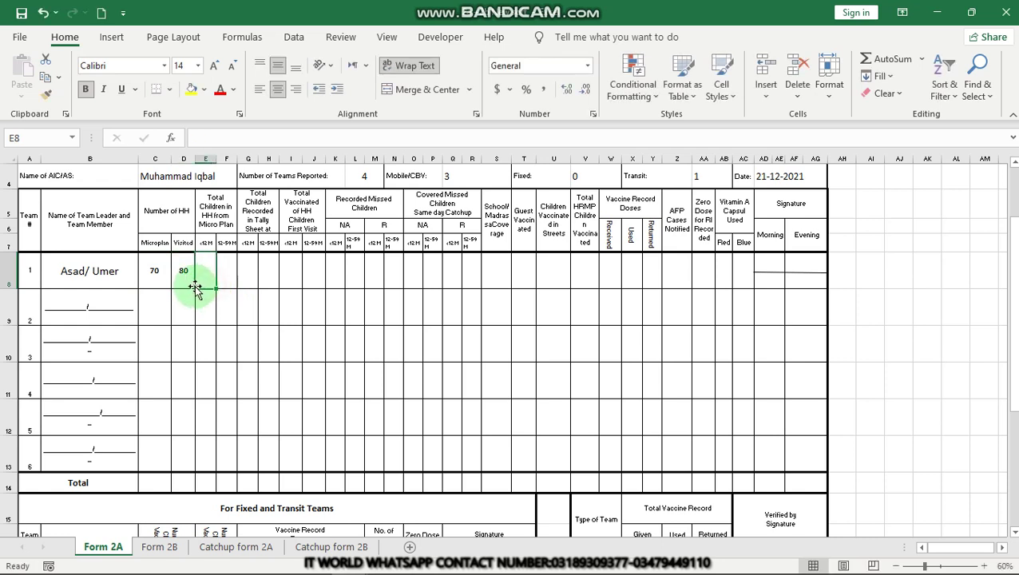
double_click(185, 285)
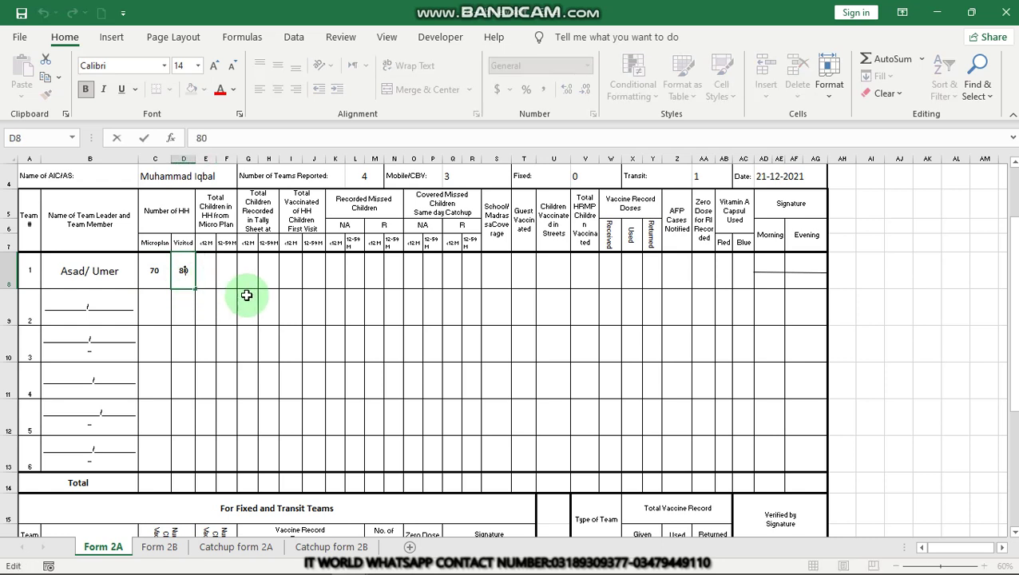
left_click(212, 282)
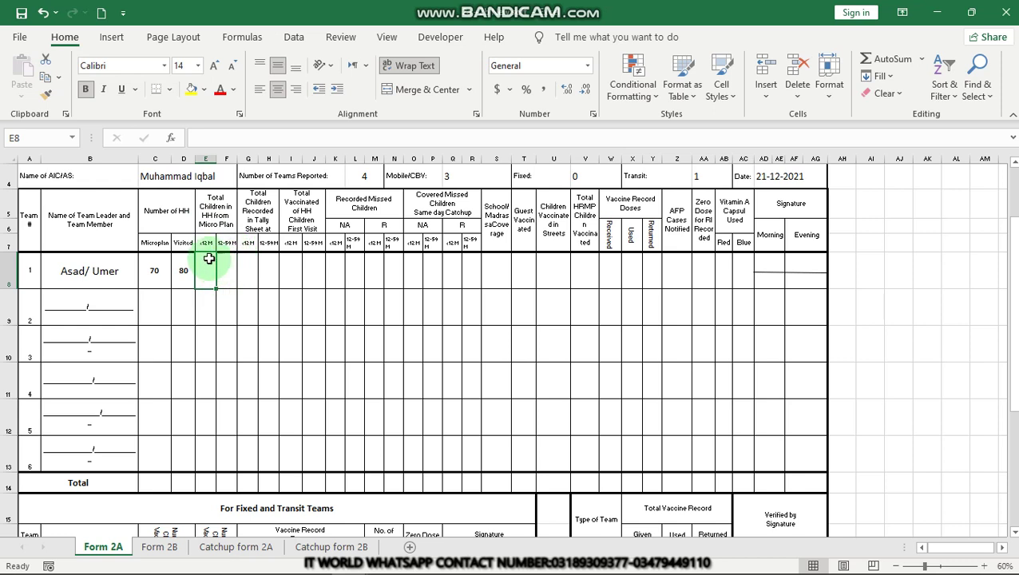
left_click(206, 244)
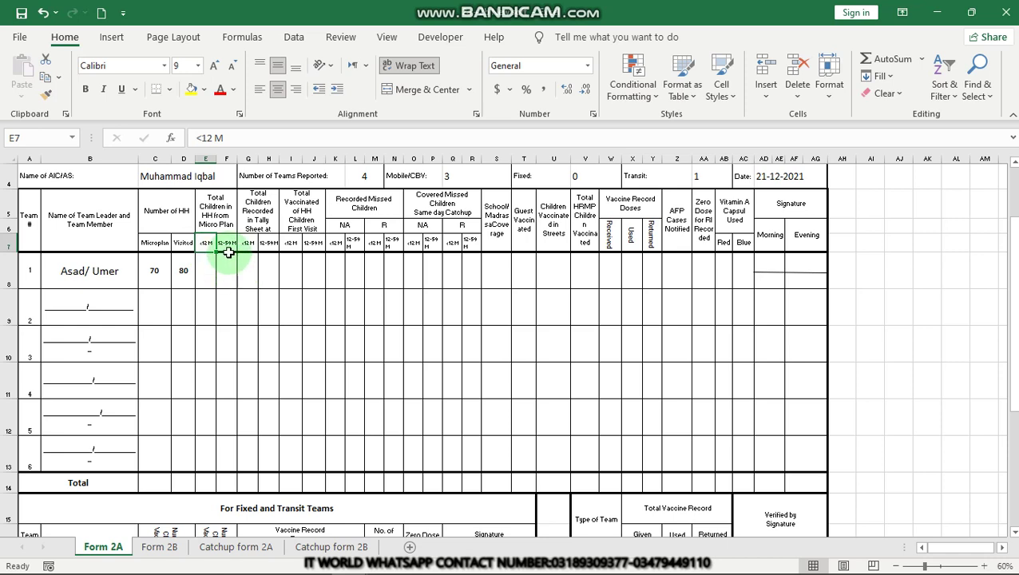
left_click(227, 247)
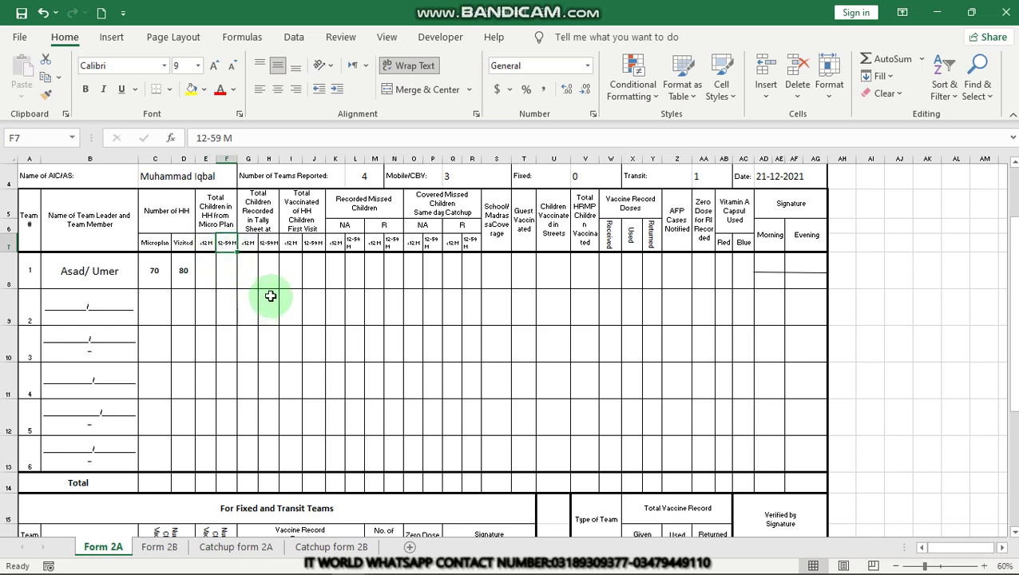
Step: Switch to the AREA 1 workbook and check the under-1 and 1-to-5-year household children for the G1 row on the MOBILE TEAM 3 sheet
mouse_move(356, 561)
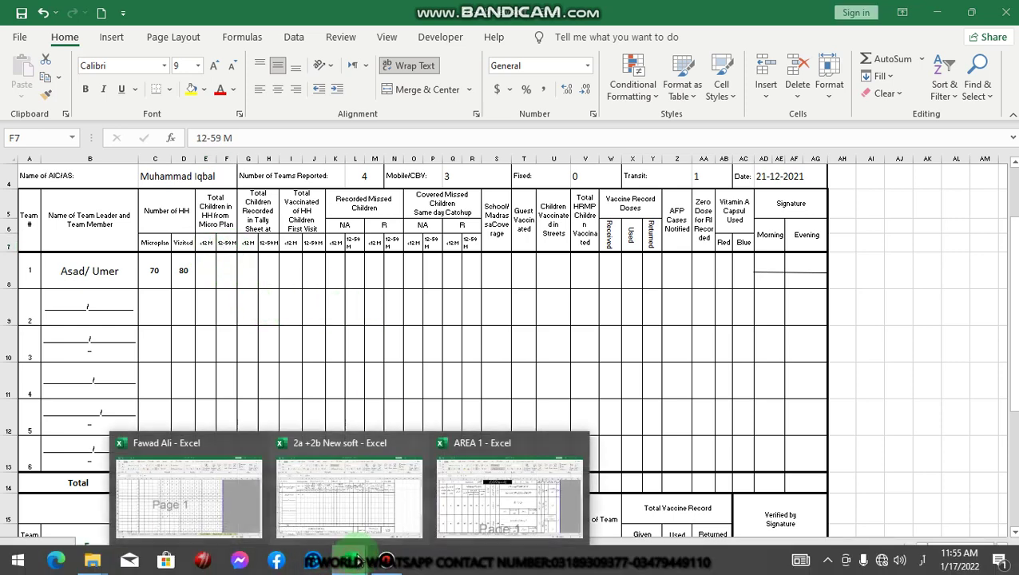
left_click(466, 504)
left_click(314, 334)
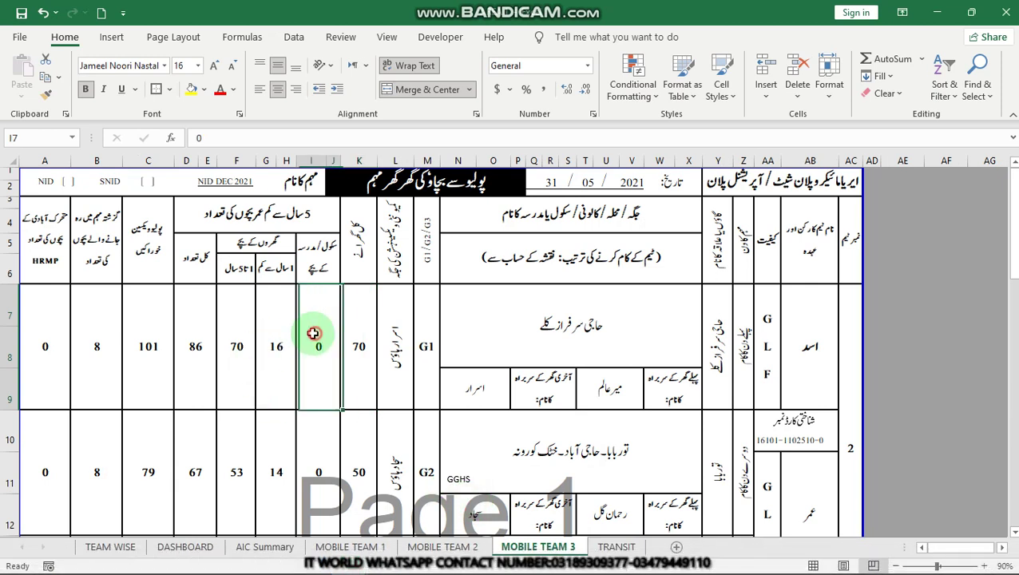
left_click(273, 268)
left_click(273, 341)
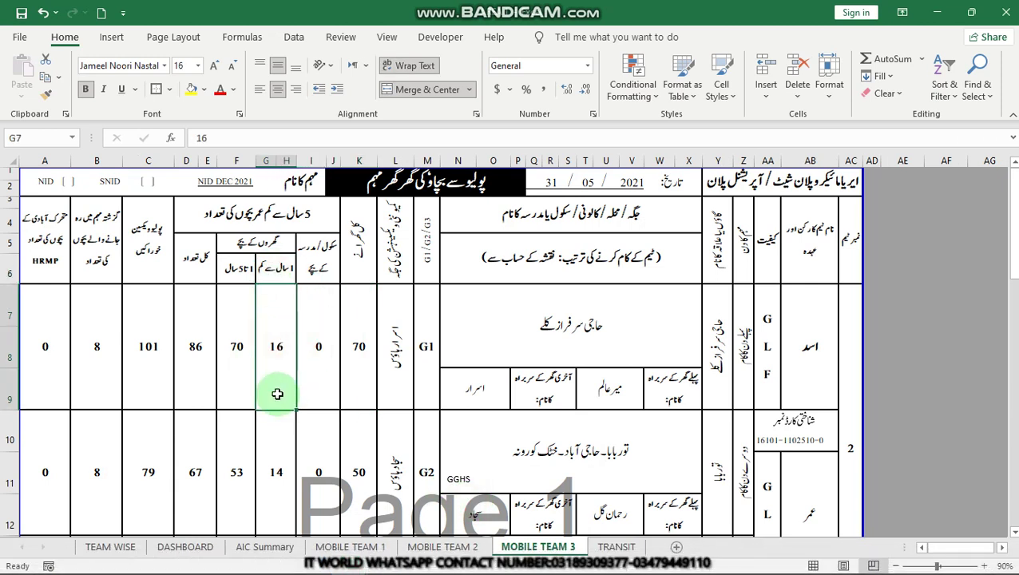
left_click(271, 270)
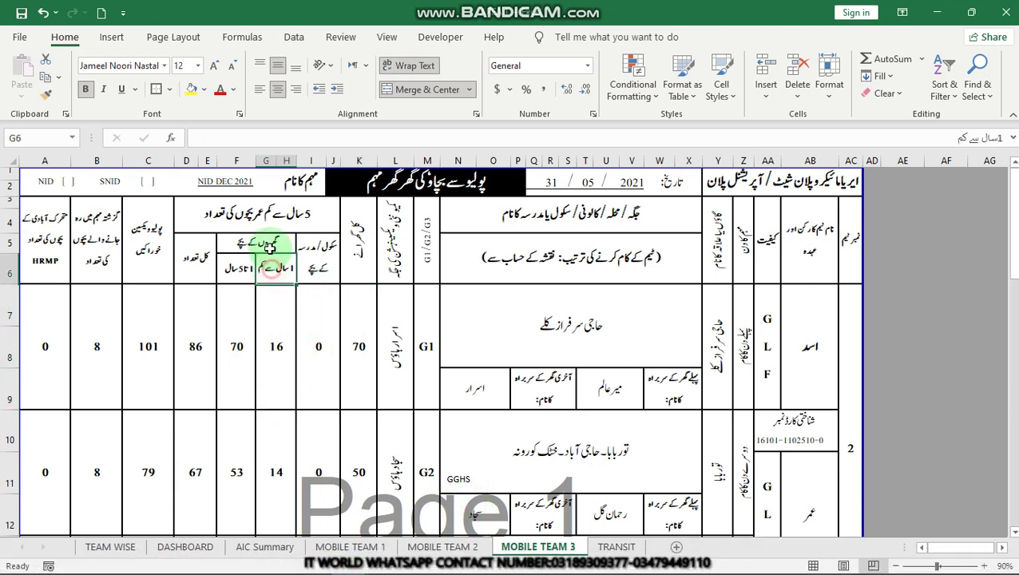
left_click(271, 318)
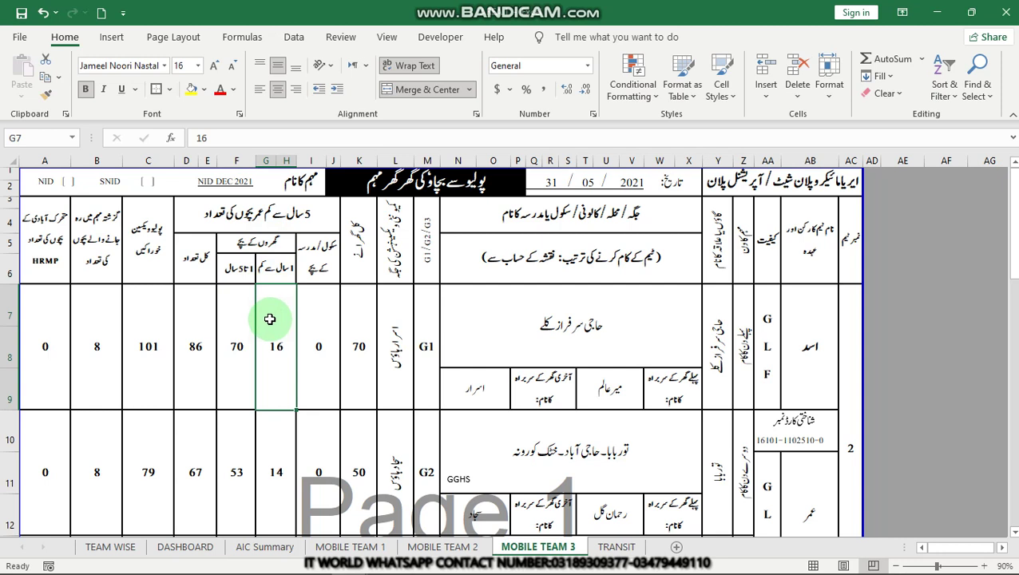
left_click(234, 241)
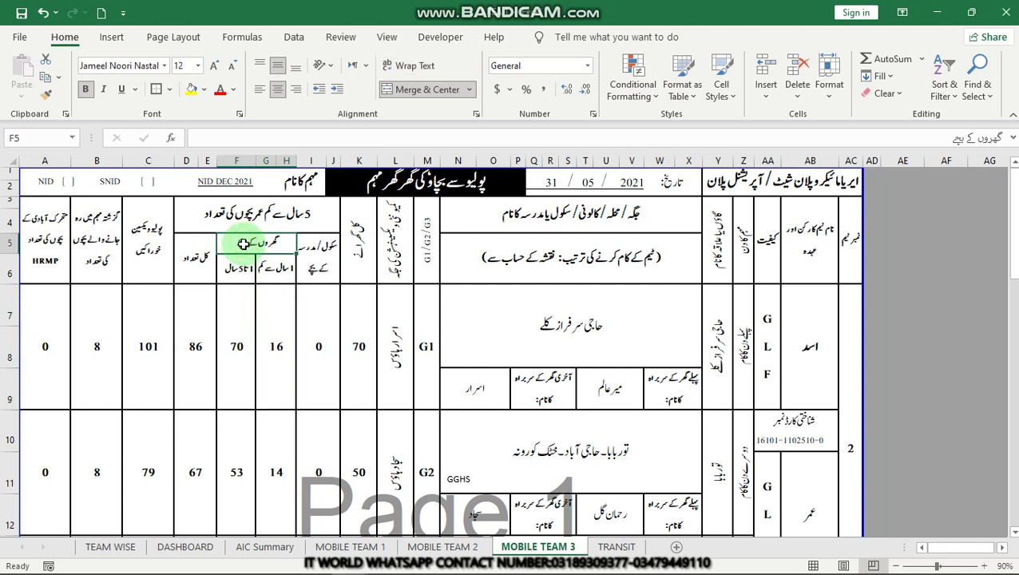
left_click(281, 346)
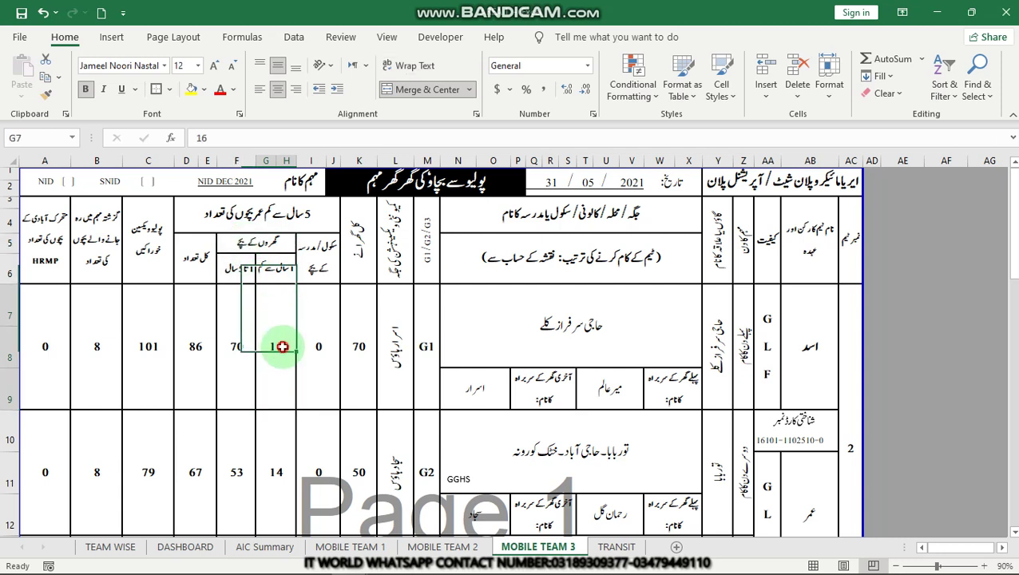
left_click(238, 364)
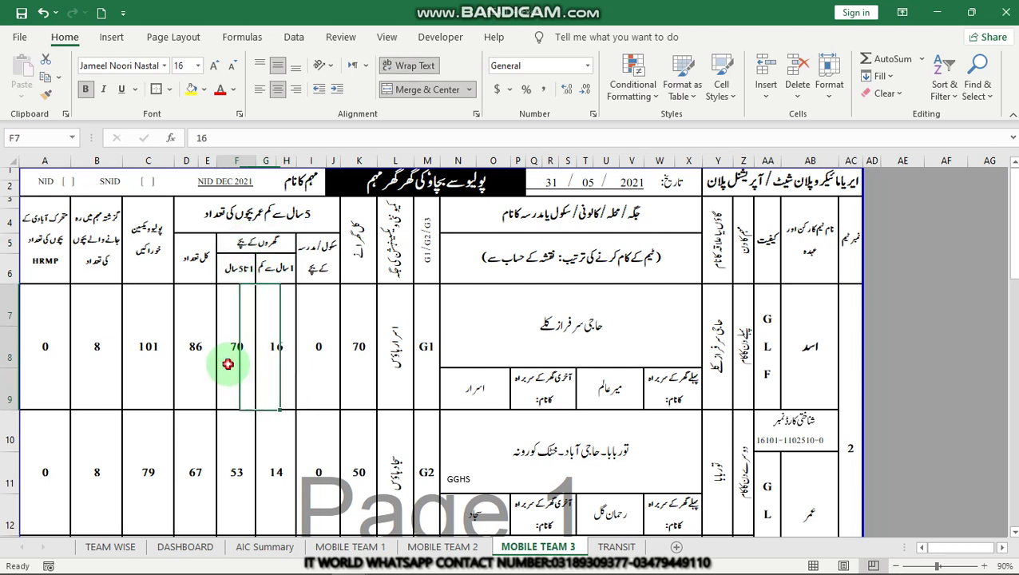
left_click(276, 362)
left_click(254, 371)
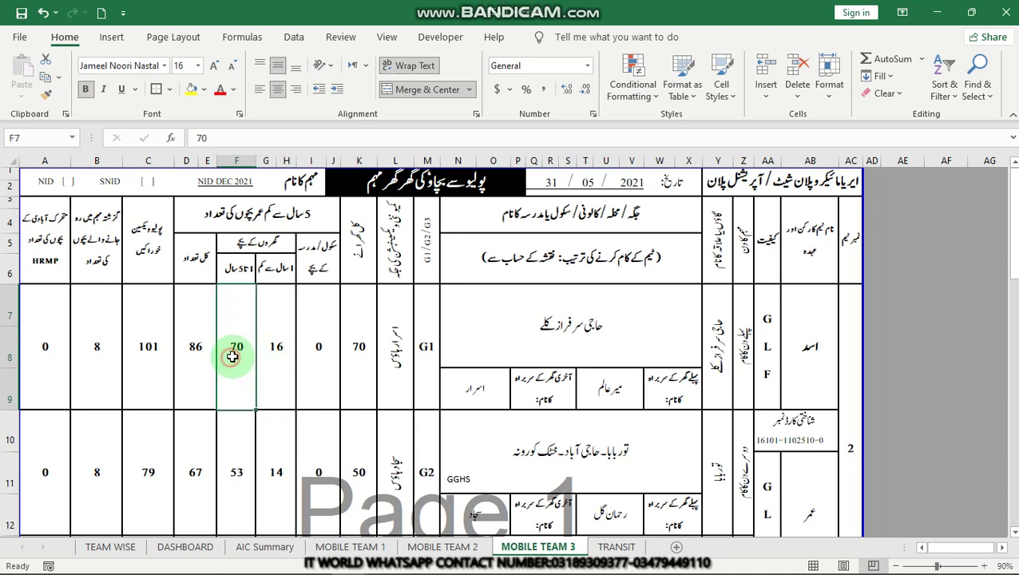
Step: Back in the 2a +2b New soft workbook, enter team 1's microplan children as 16 for <12 M and 70 for 12-59 M
mouse_move(344, 569)
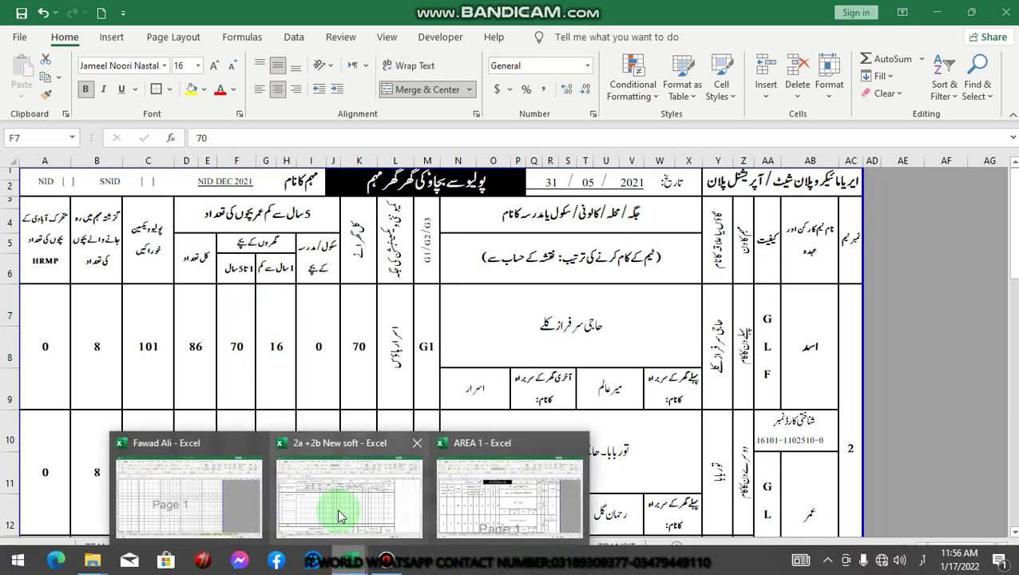
left_click(336, 516)
left_click(206, 282)
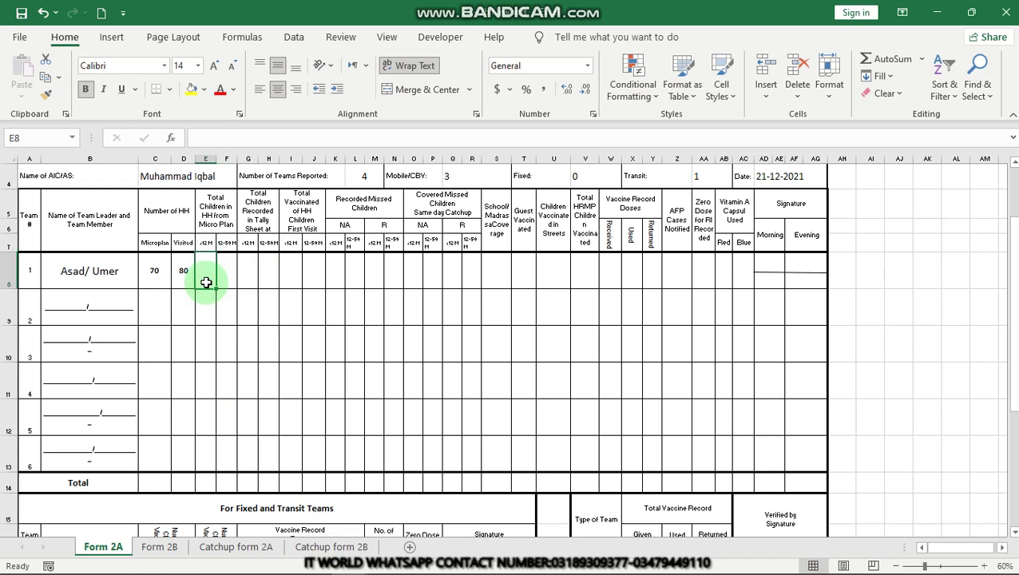
type("16")
key("Tab")
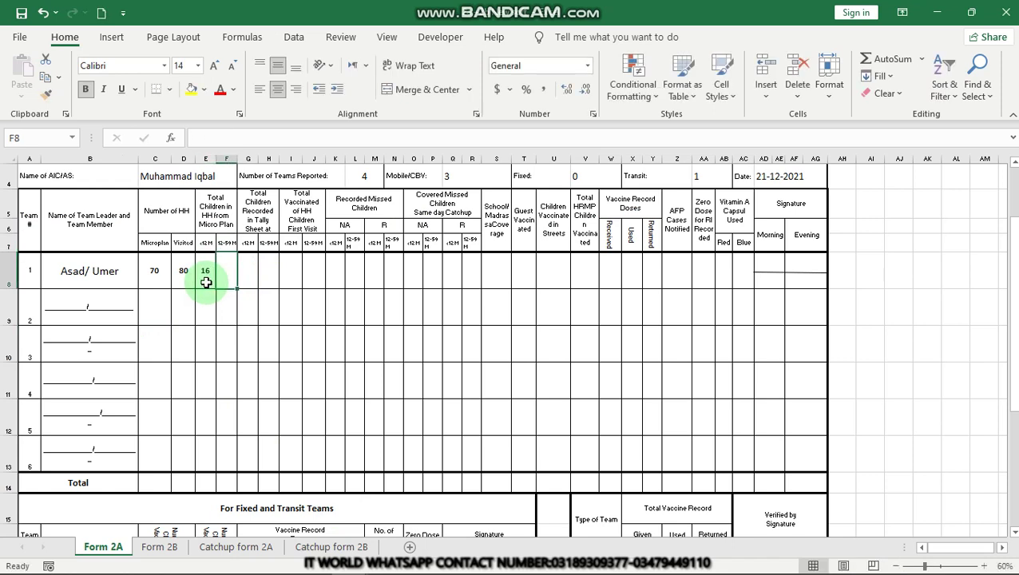
type("70")
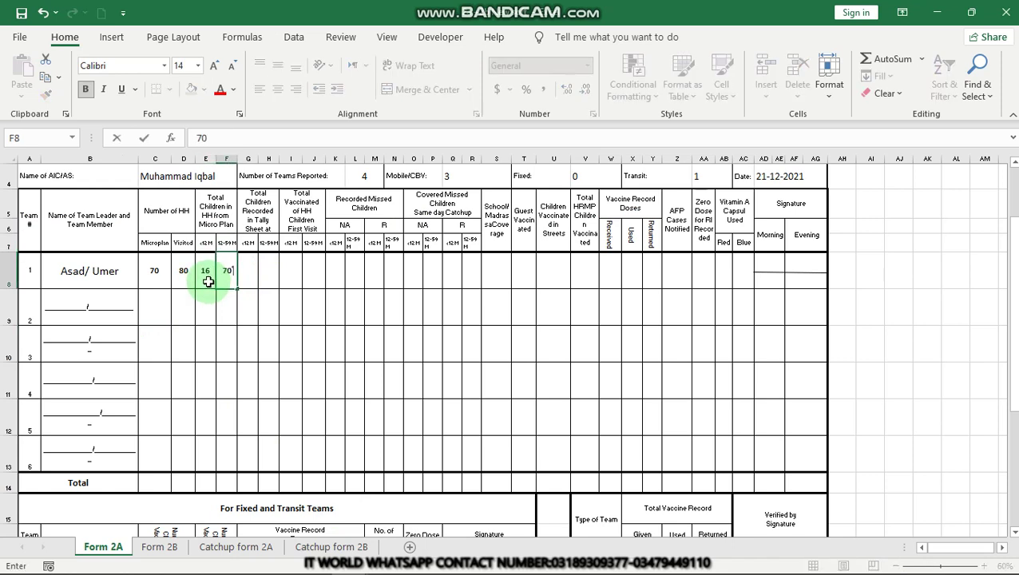
key("Tab")
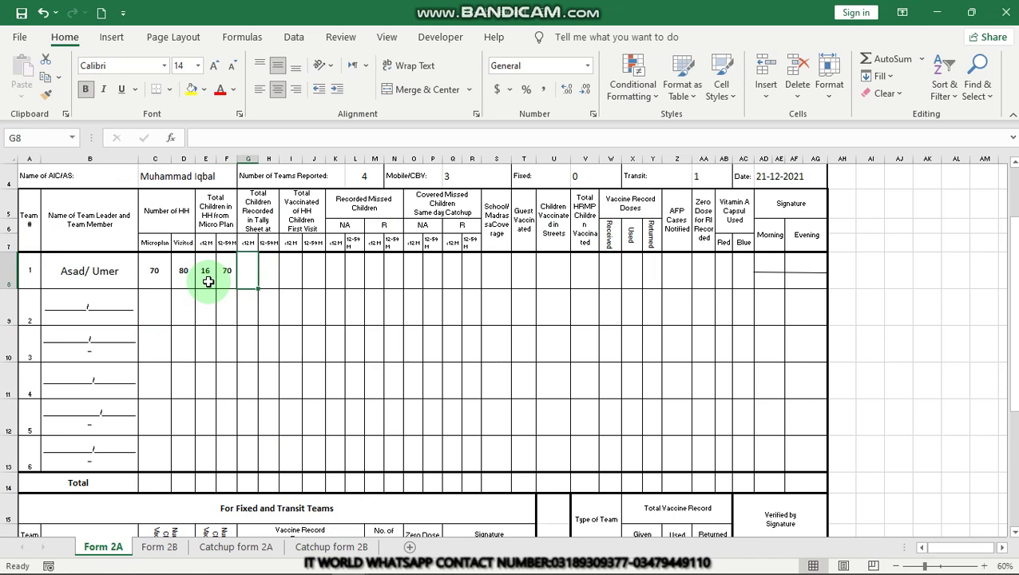
Step: Switch to the team's tally sheet workbook and locate the grand totals in A41:D41
mouse_move(350, 560)
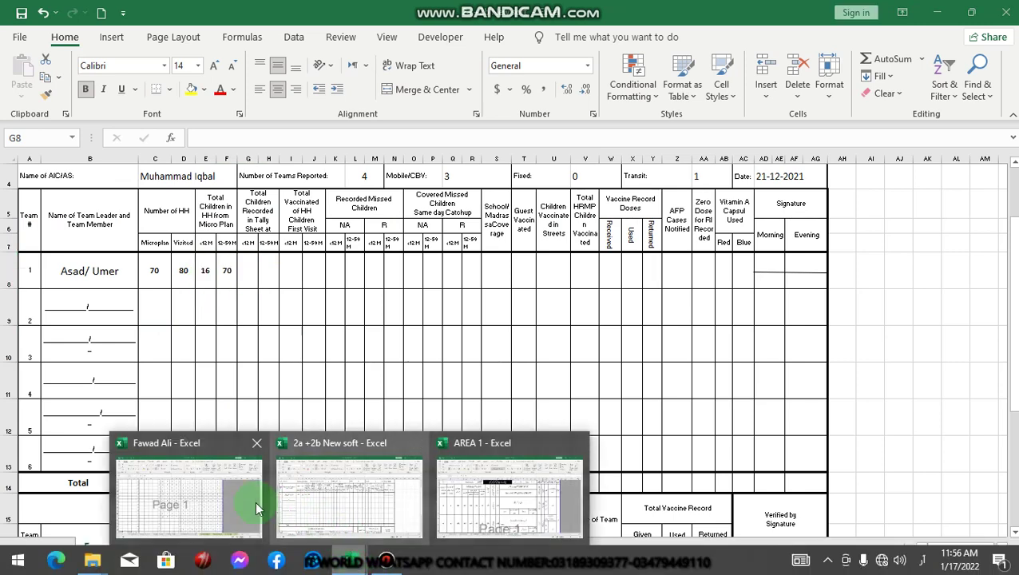
left_click(222, 501)
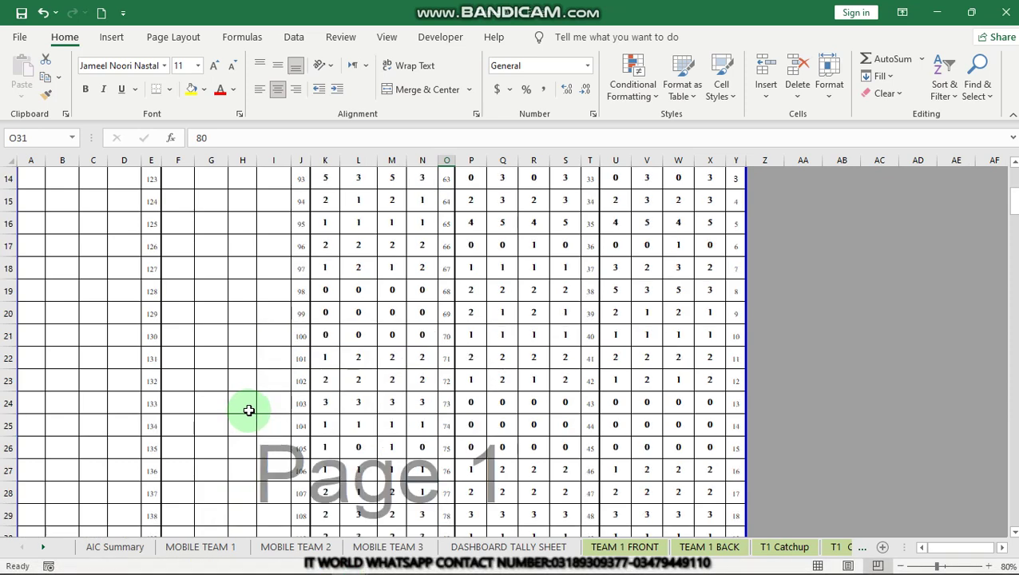
left_click_drag(1014, 200, 1014, 232)
left_click_drag(125, 448, 30, 448)
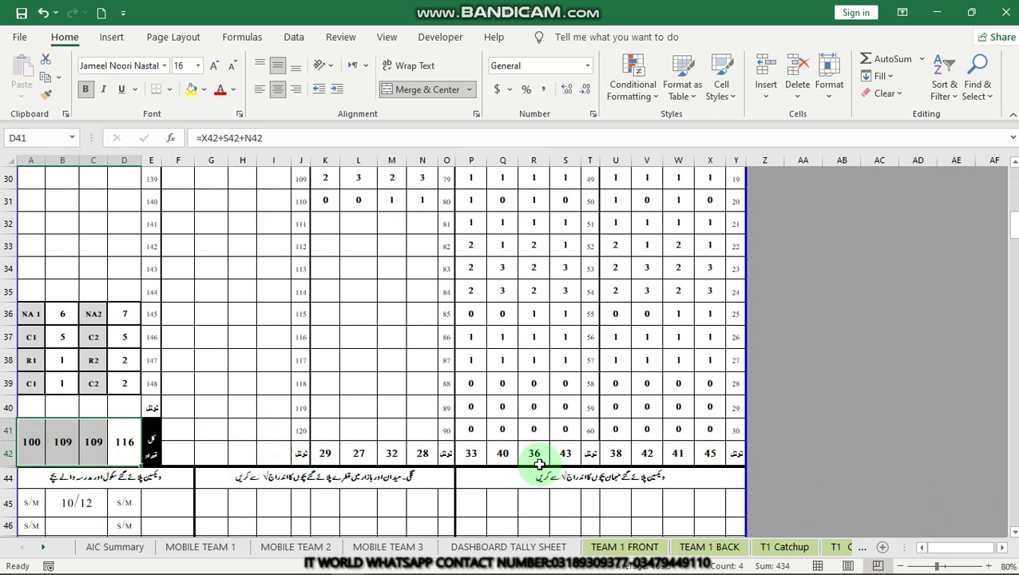
left_click(186, 429)
left_click(126, 445)
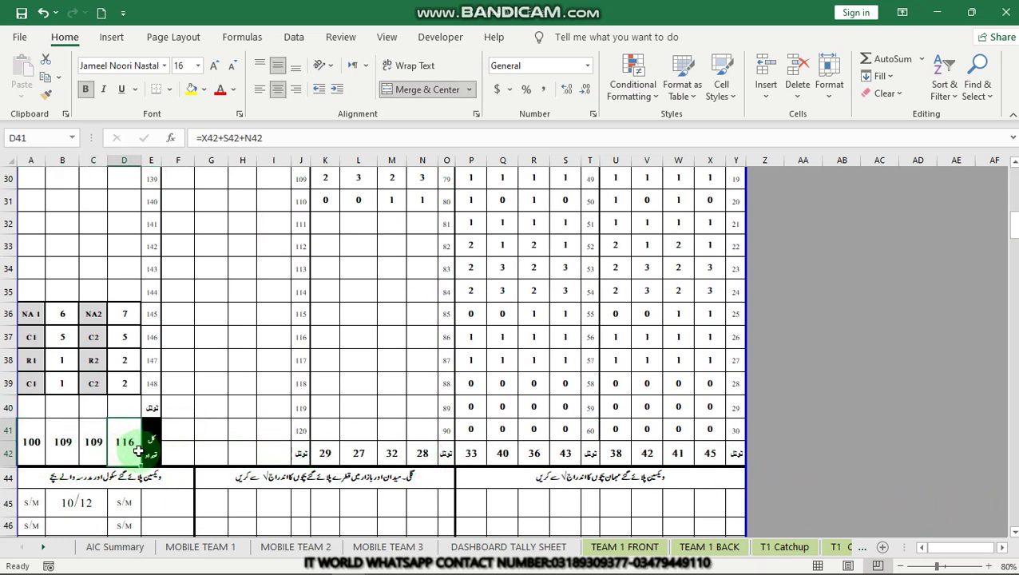
Step: Examine each grand total in A41:D41 to identify which ones belong to each age group of recorded and vaccinated children
left_click(90, 453)
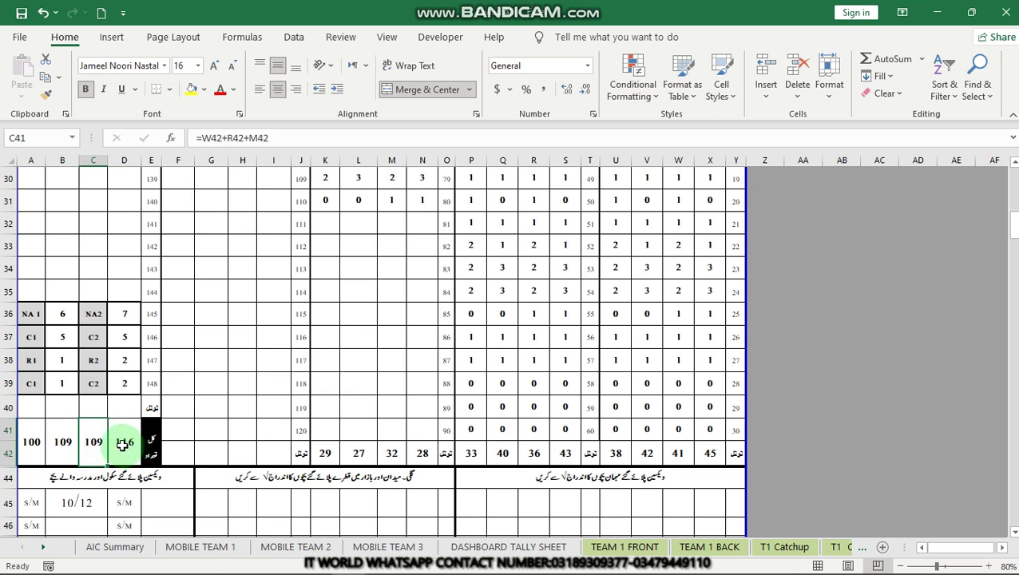
left_click(125, 444)
left_click(125, 455)
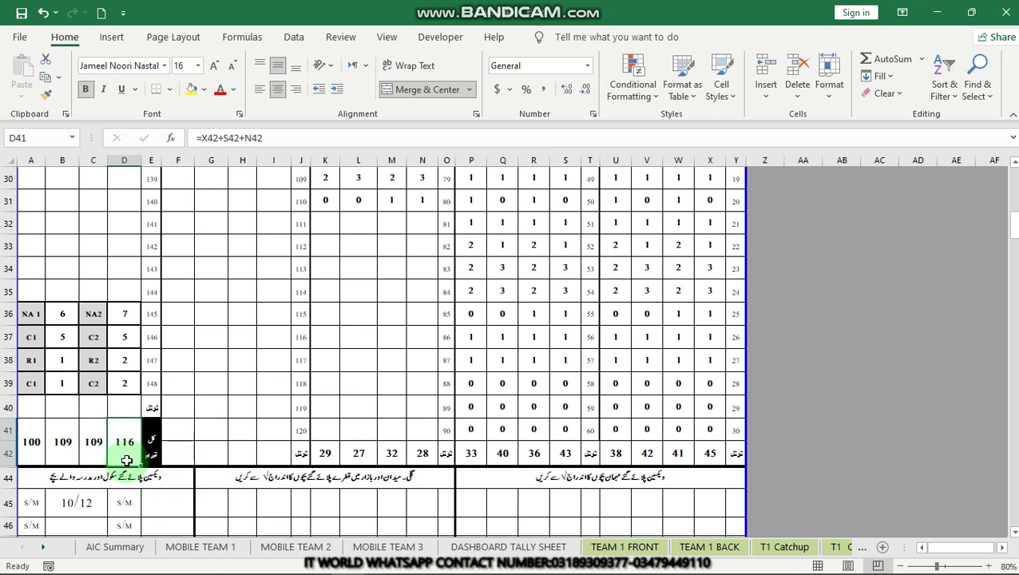
left_click(94, 456)
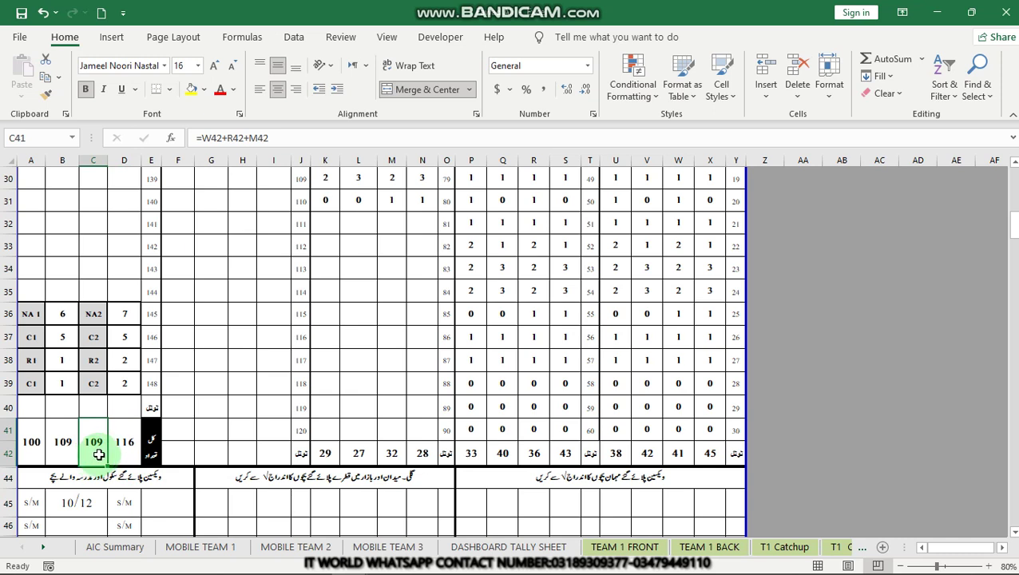
left_click(124, 449)
left_click(124, 447)
left_click(96, 447)
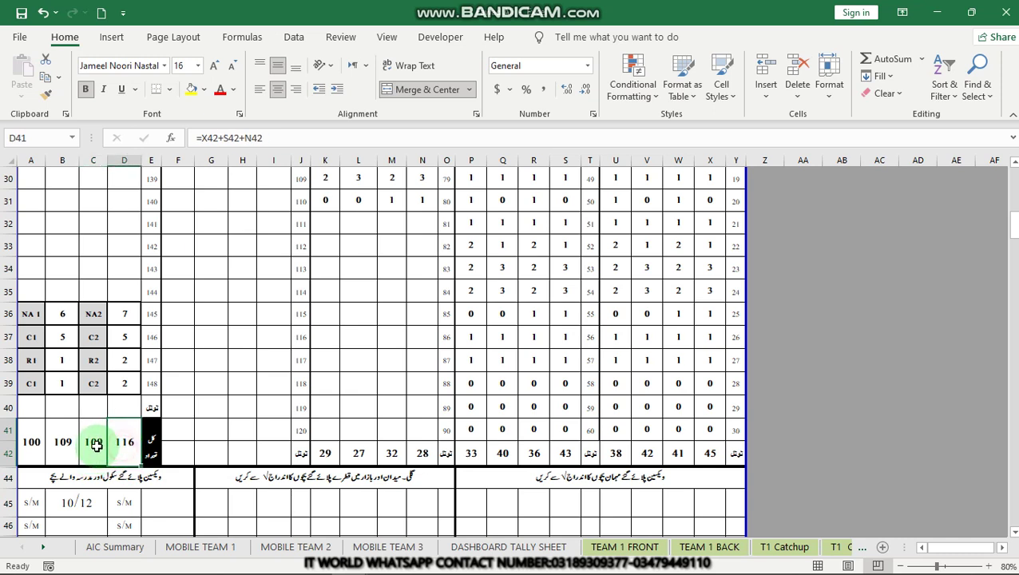
left_click(125, 447)
left_click(96, 445)
left_click(64, 447)
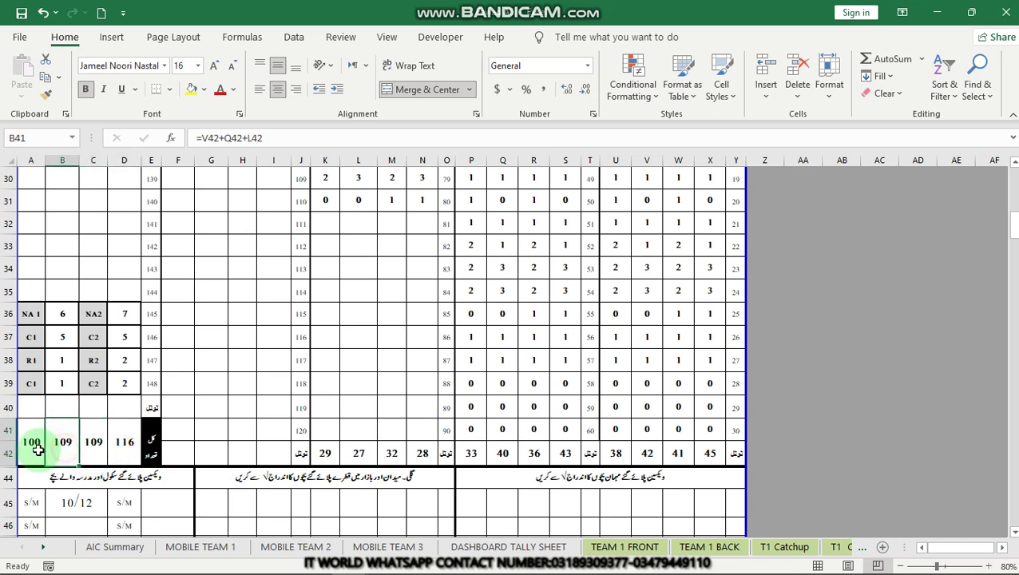
left_click(37, 447)
left_click(51, 447)
left_click(36, 445)
left_click(63, 444)
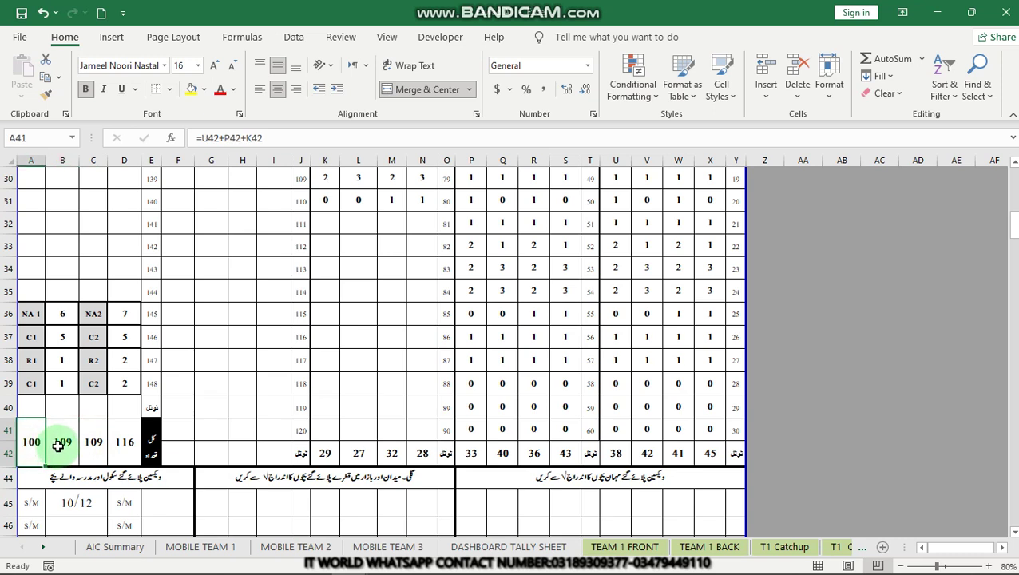
left_click(112, 443)
left_click(127, 441)
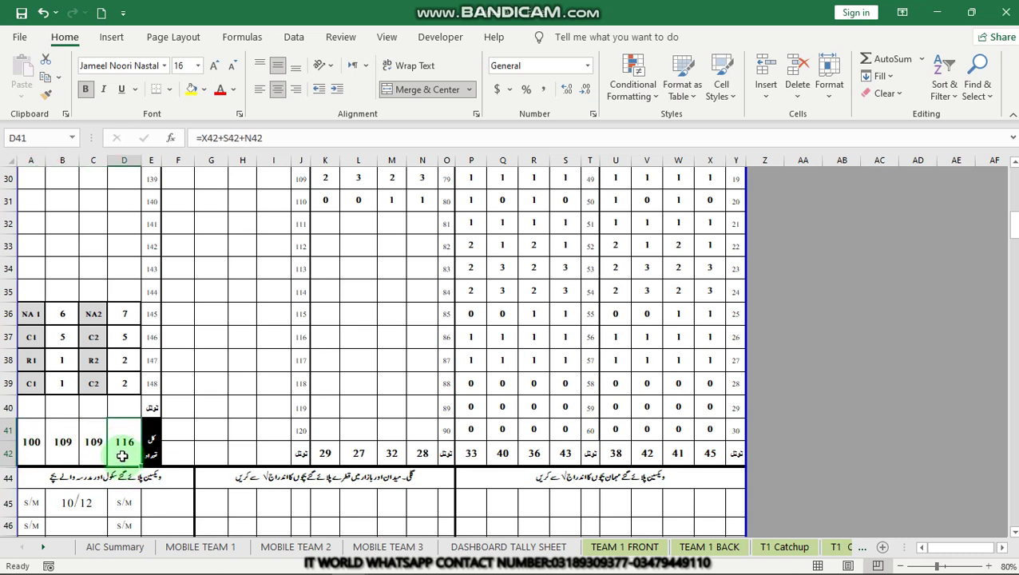
Step: Back on Form 2A, enter 116 as team 1's total <12 M children recorded in the tally sheet
mouse_move(349, 560)
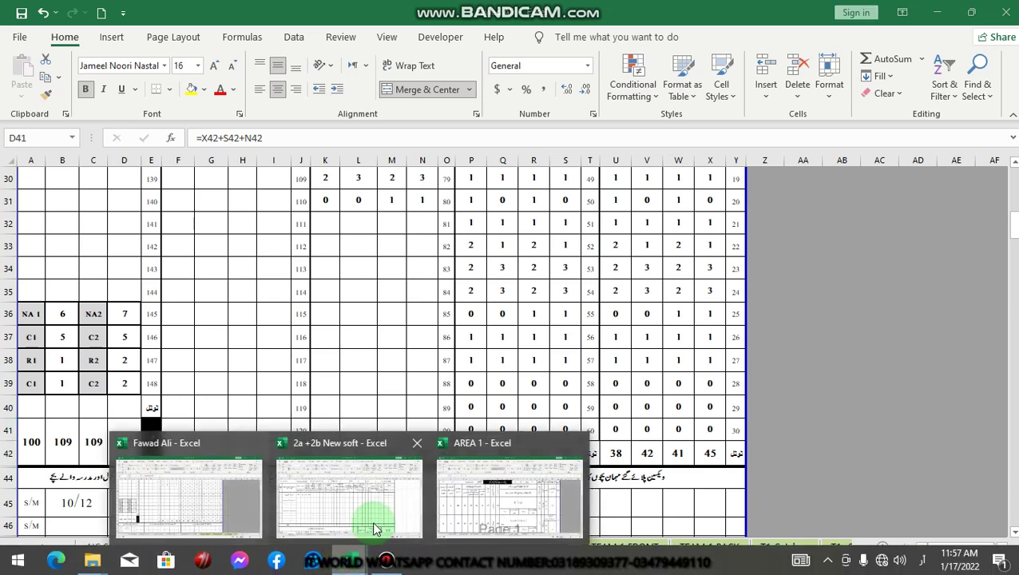
left_click(202, 497)
left_click(129, 291)
left_click(257, 267)
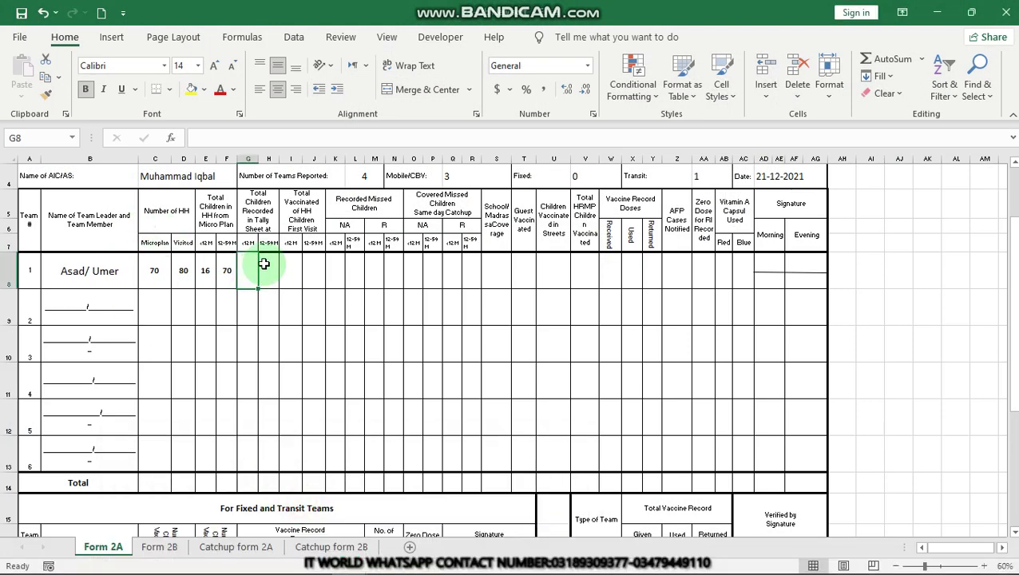
type("116")
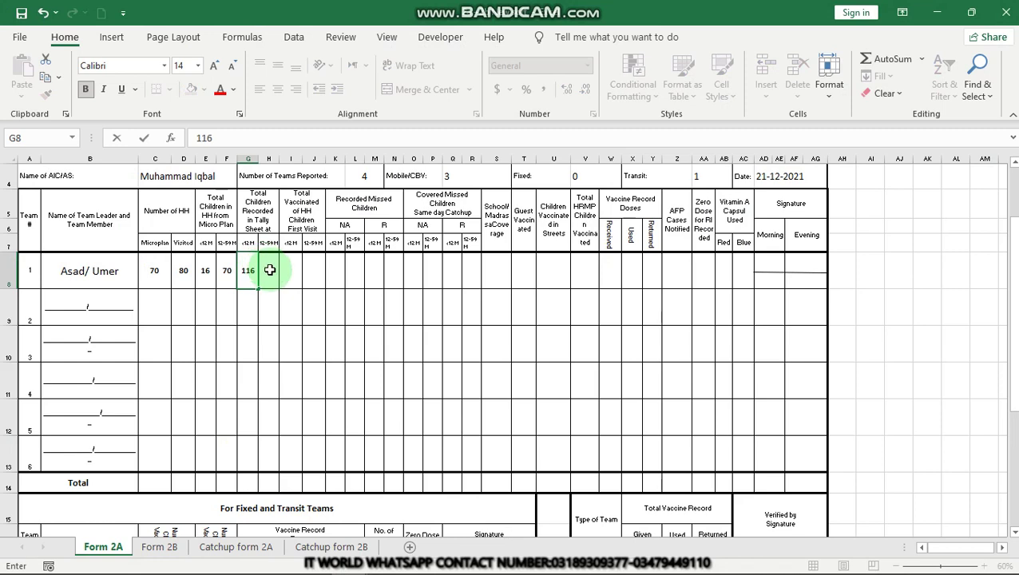
left_click(270, 270)
Step: Switch to the team's tally sheet workbook and check the total of 12-59 M children recorded in C41
mouse_move(349, 560)
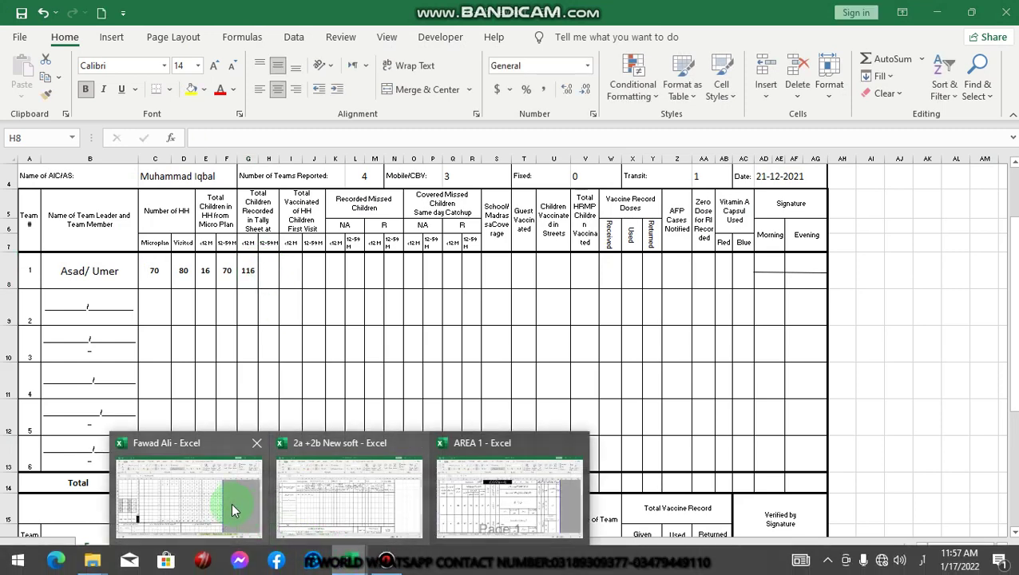
left_click(231, 502)
left_click(94, 441)
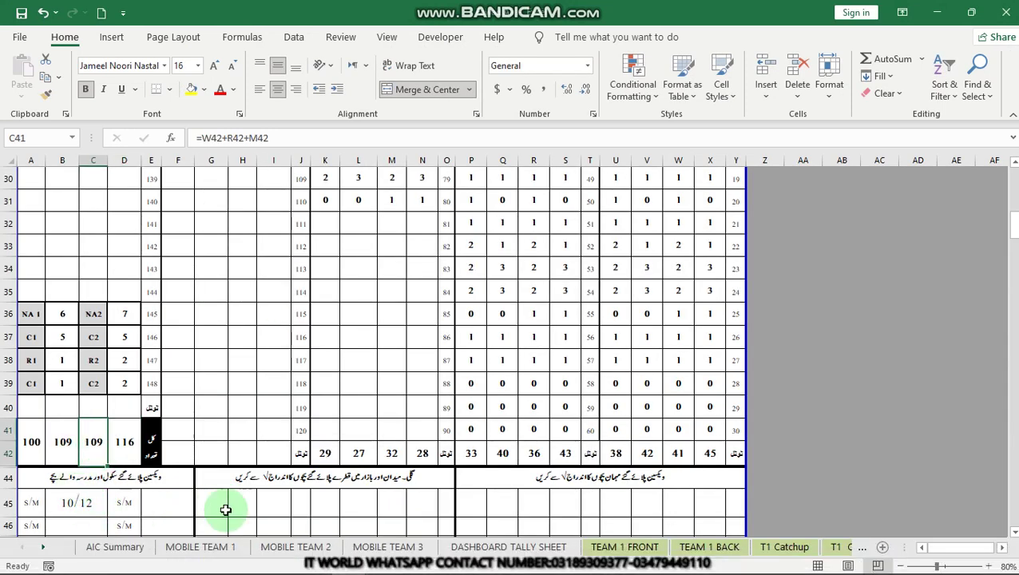
mouse_move(349, 560)
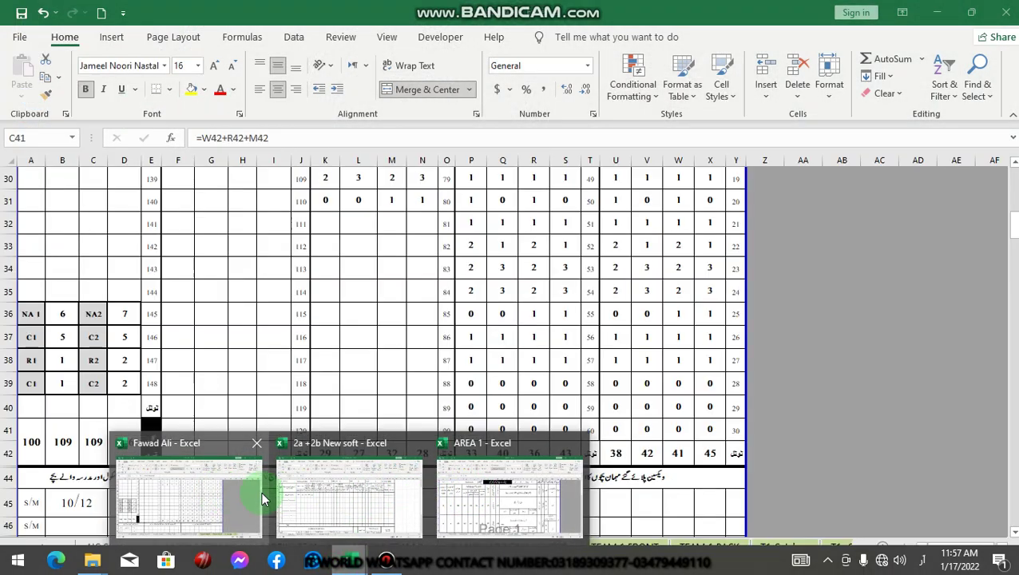
Step: Back on Form 2A, enter 109 as team 1's total 12-59 M children recorded in the tally sheet
left_click(281, 495)
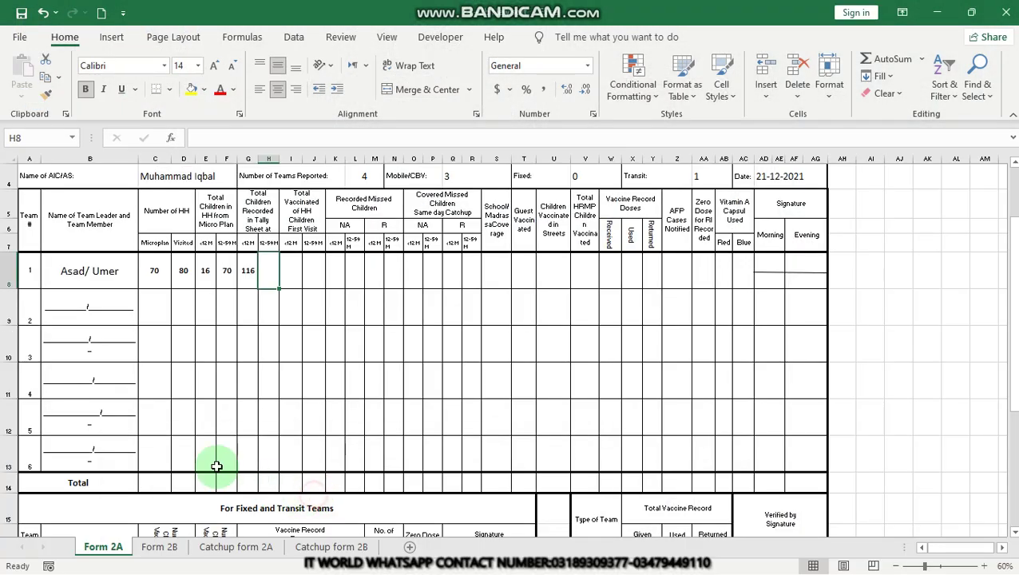
type("1")
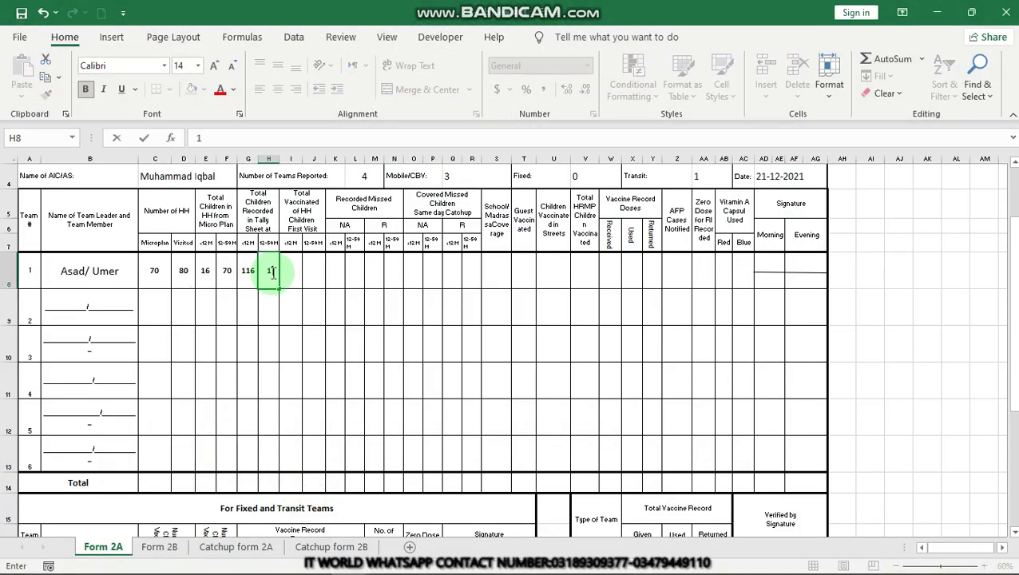
type("09")
key("Tab")
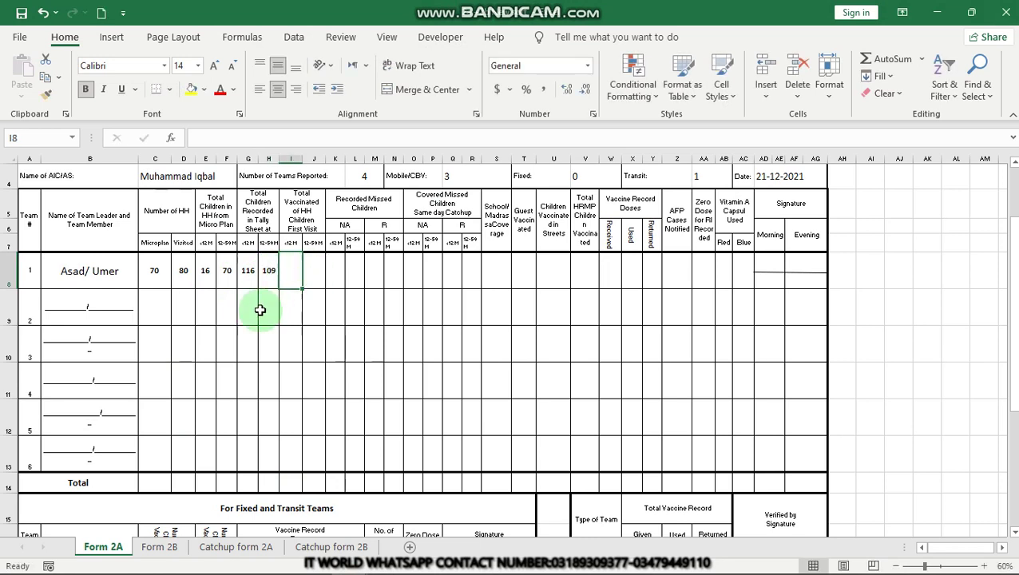
left_click_drag(202, 274, 263, 274)
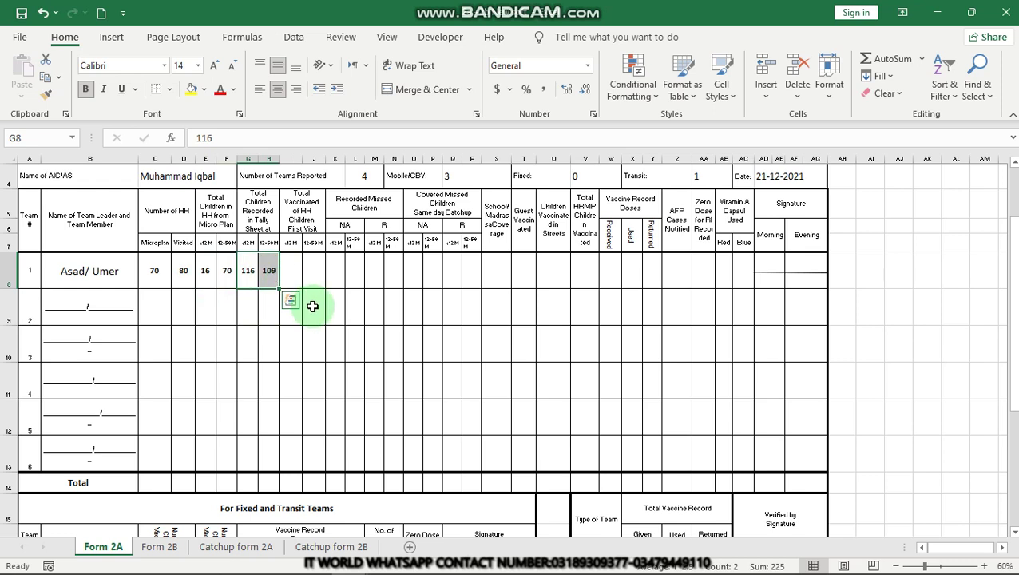
left_click(307, 280)
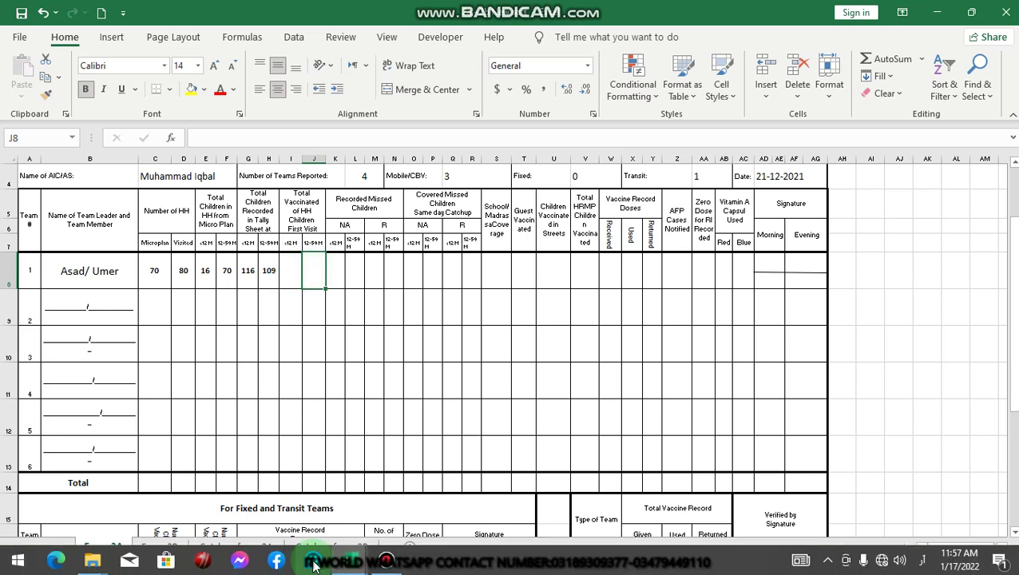
Step: In the team's tally sheet workbook, check the vaccinated children totals for both age groups in A41 and B41
mouse_move(349, 560)
left_click(200, 495)
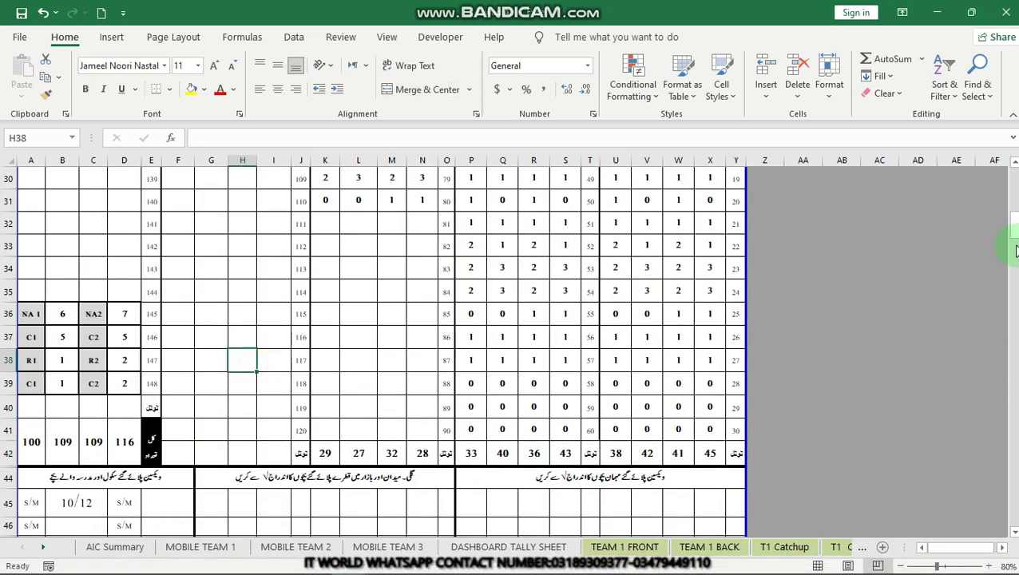
left_click_drag(1013, 230, 1014, 240)
left_click_drag(122, 375, 27, 376)
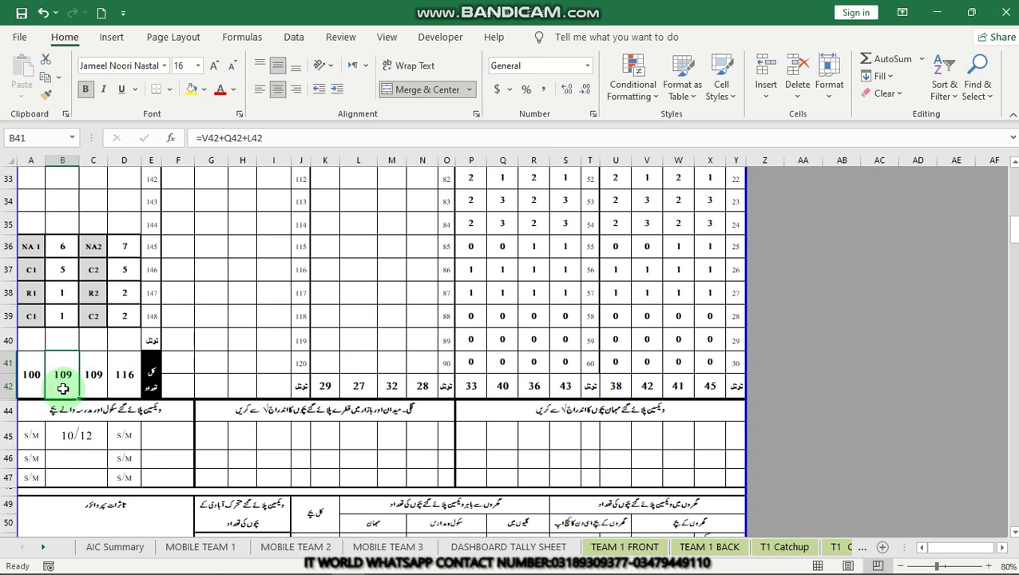
left_click(34, 384)
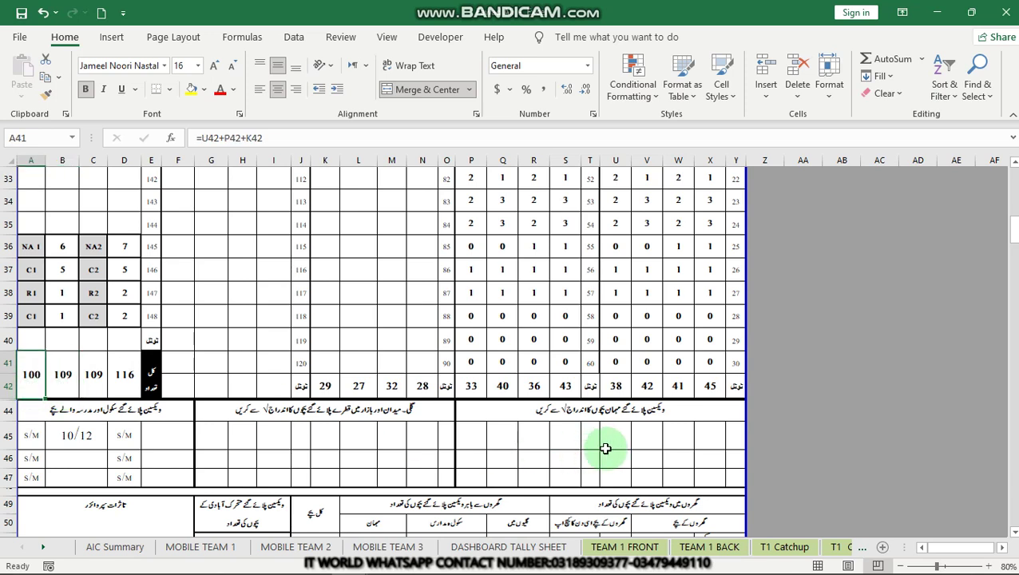
Step: Compare the vaccinated totals in A41 and B41 with the household children summary in V52 and X52
left_click_drag(1014, 224, 1014, 234)
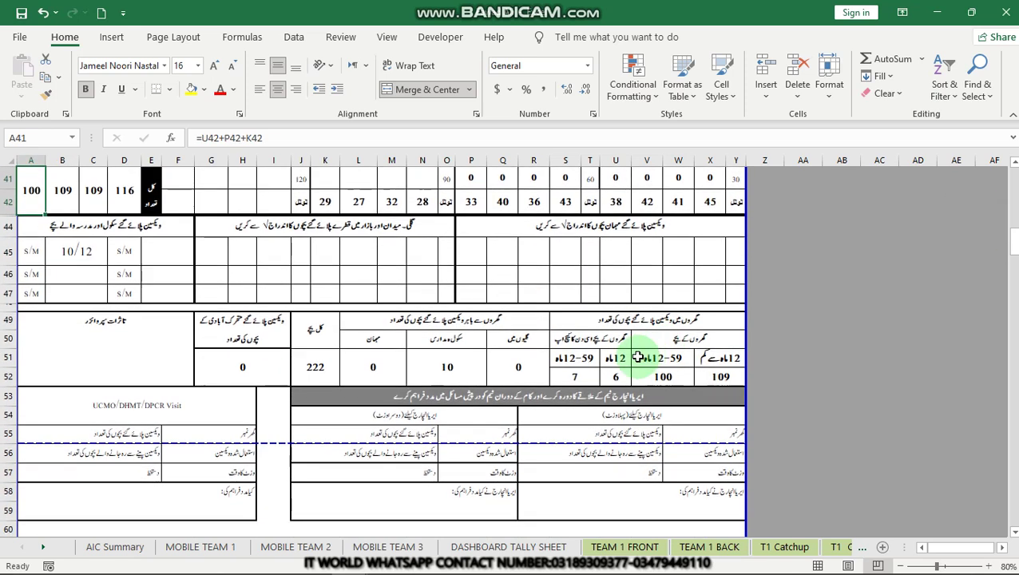
left_click(716, 376)
left_click(657, 376)
left_click(712, 379)
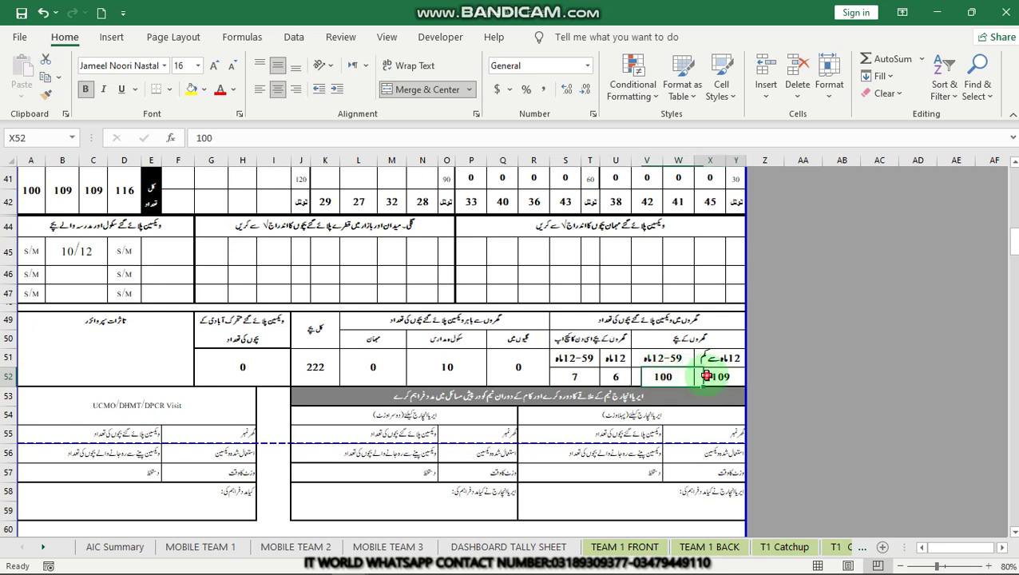
left_click(61, 195)
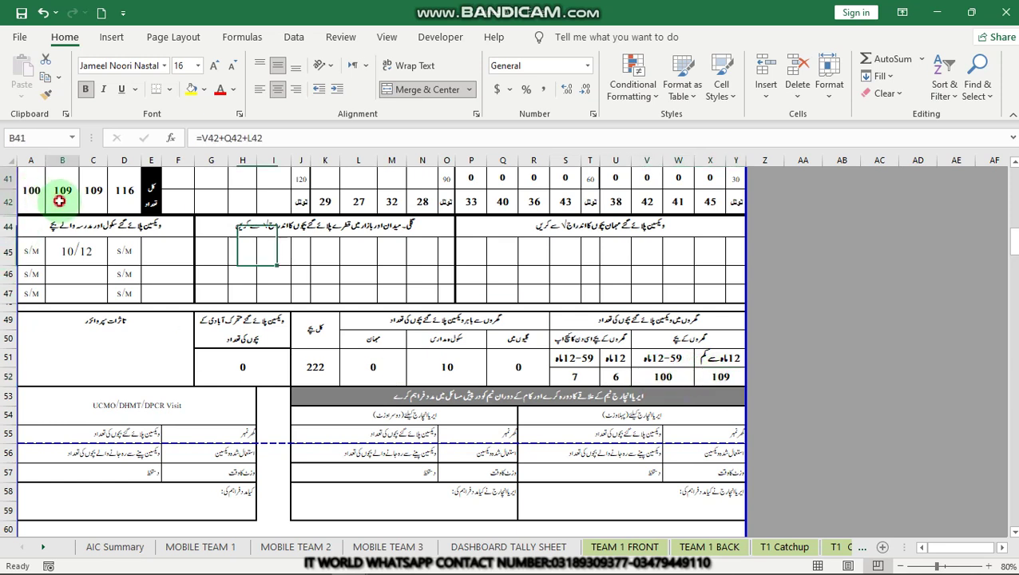
left_click(721, 379)
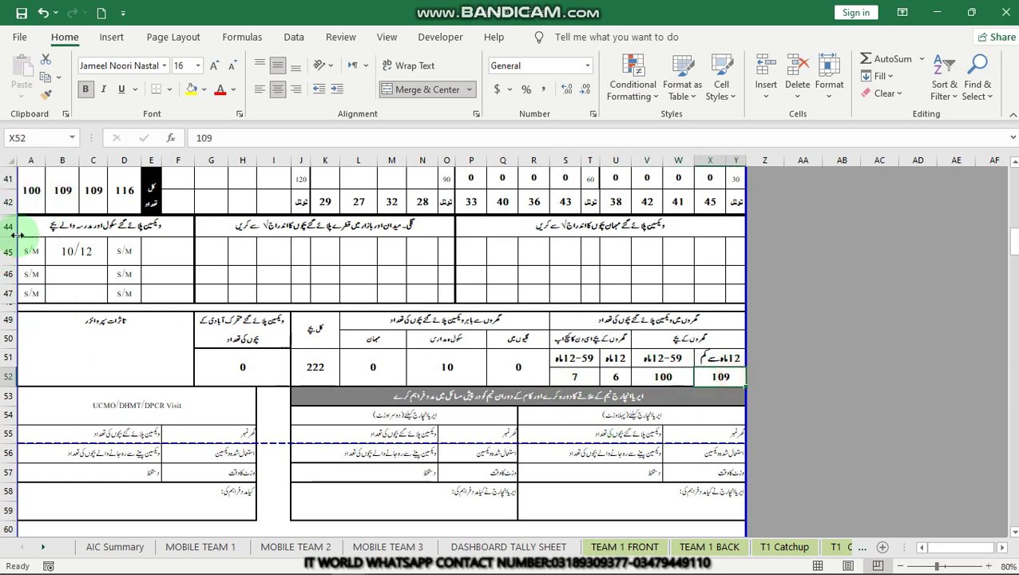
left_click(31, 190)
left_click(662, 378)
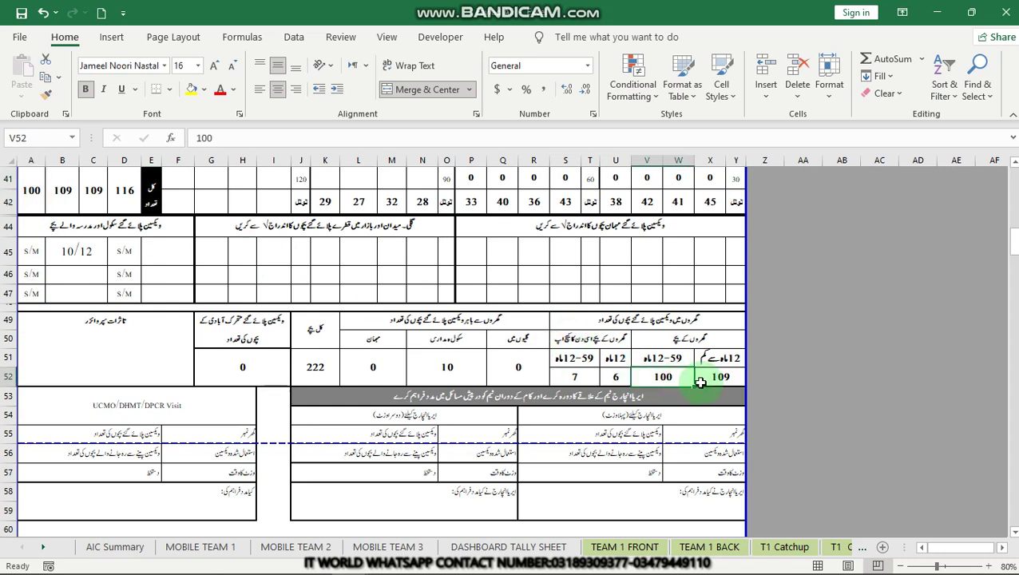
Step: Back on Form 2A, enter team 1's first-visit vaccinated children as 109 for <12 M and 100 for 12-59 M
mouse_move(405, 555)
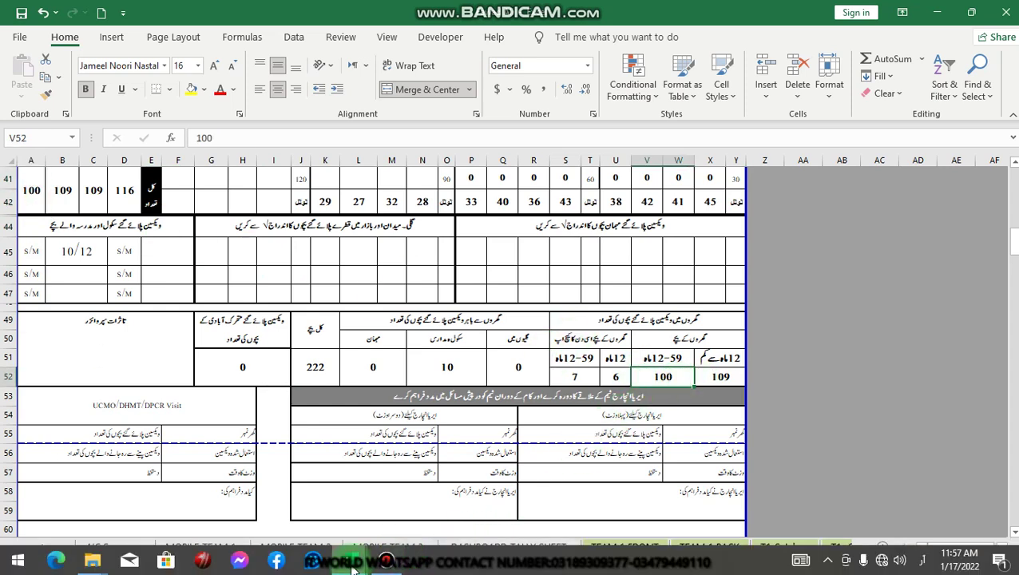
mouse_move(352, 559)
left_click(366, 508)
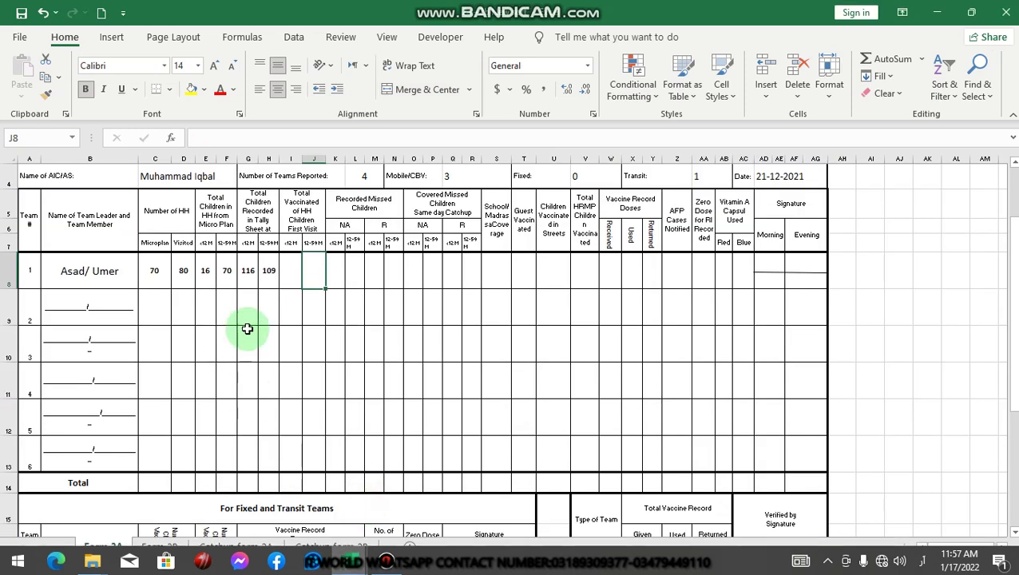
left_click(290, 276)
type("1")
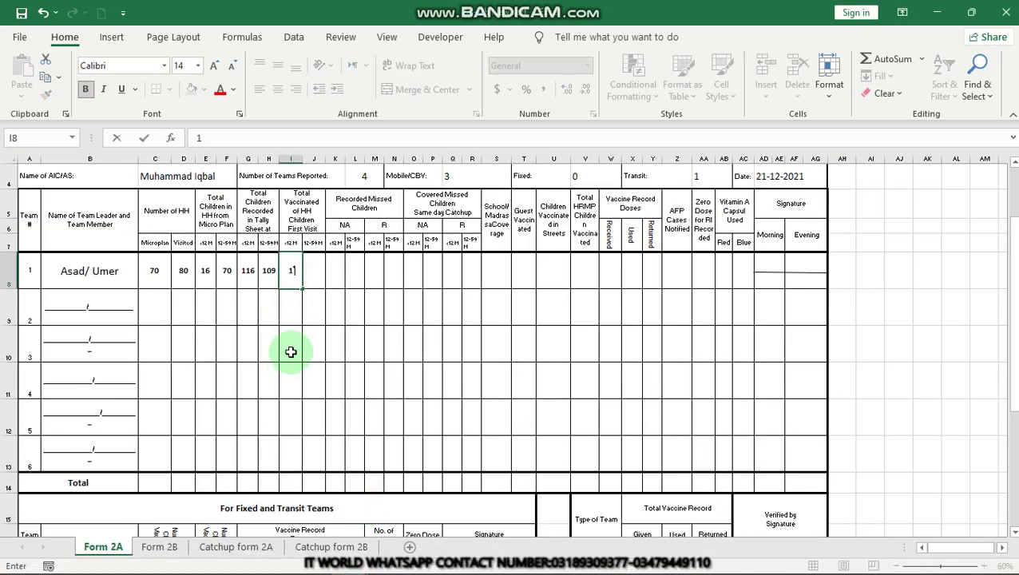
type("09")
left_click(315, 278)
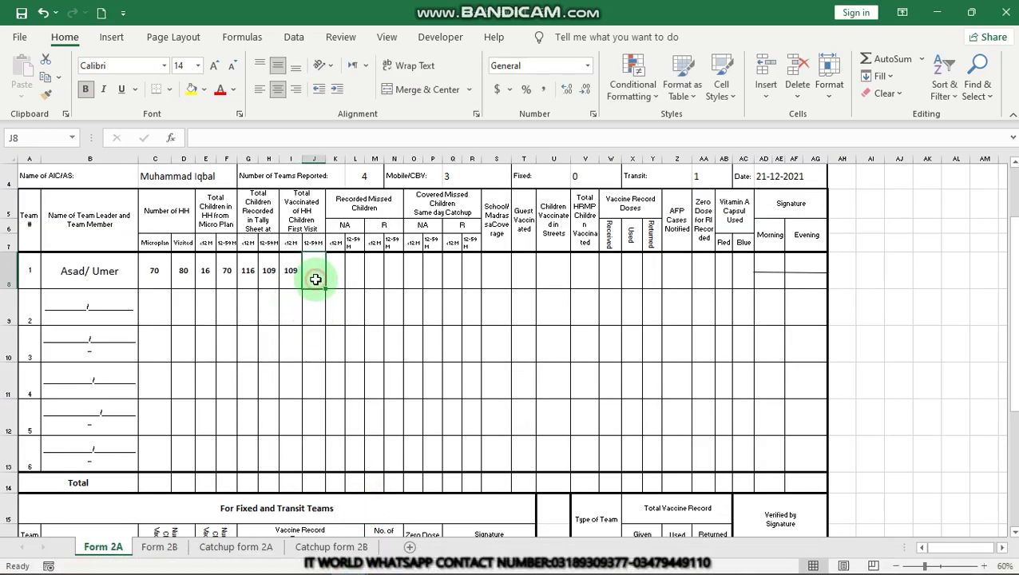
type("100")
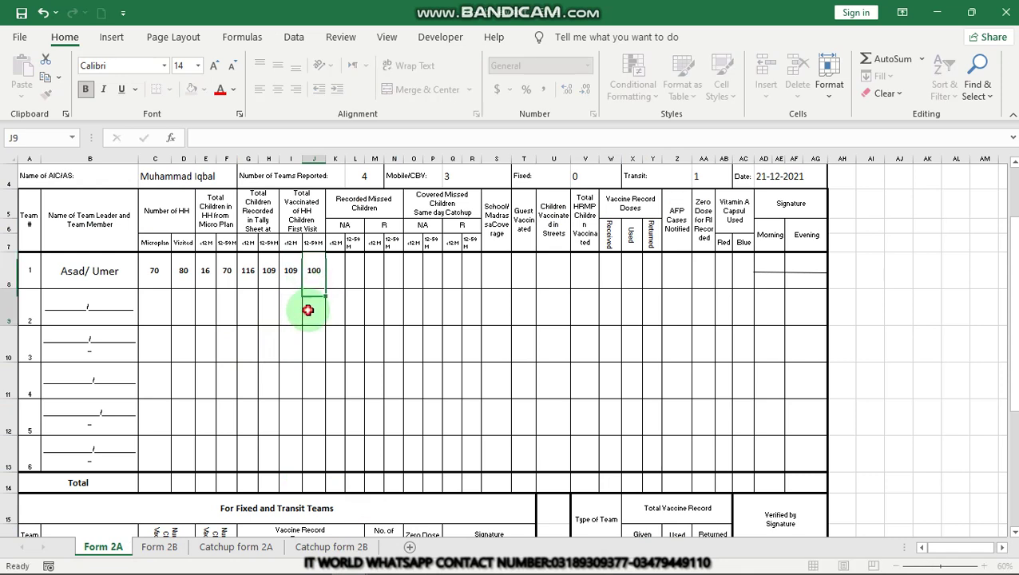
left_click(308, 310)
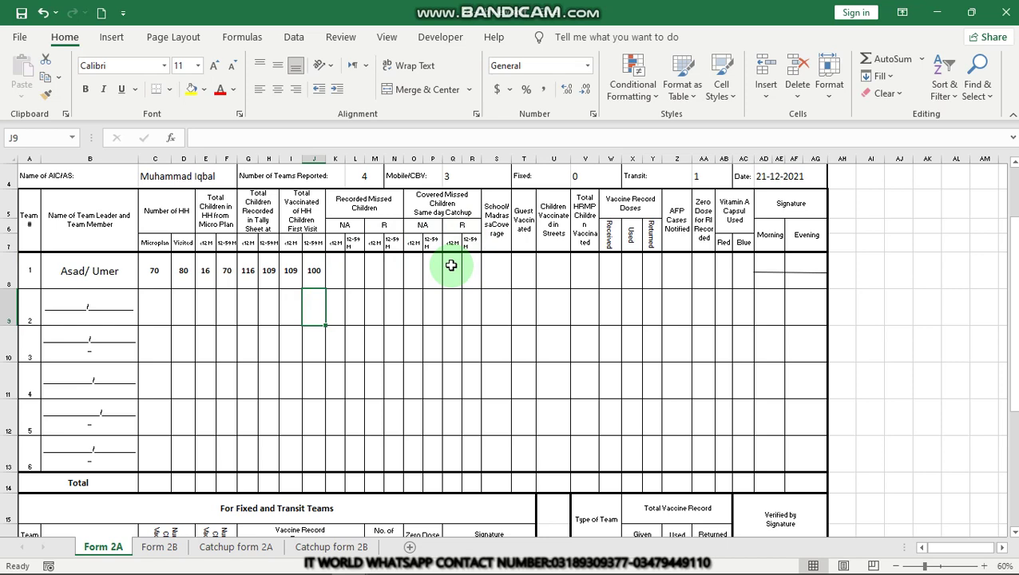
Step: In the team's tally sheet workbook, locate the missed-children block and check the NA 1 and NA2 counts in row 36
mouse_move(348, 563)
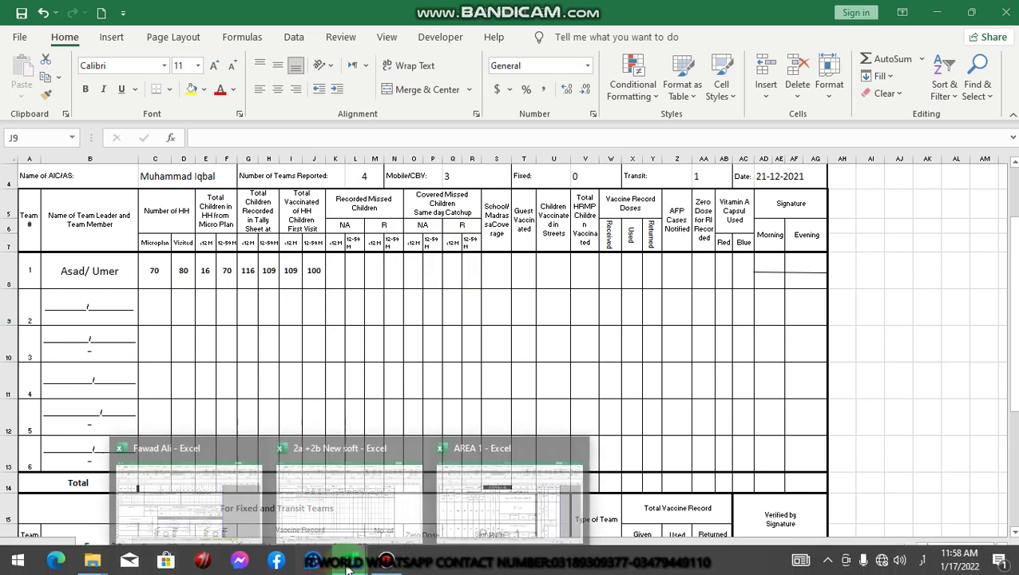
left_click(214, 511)
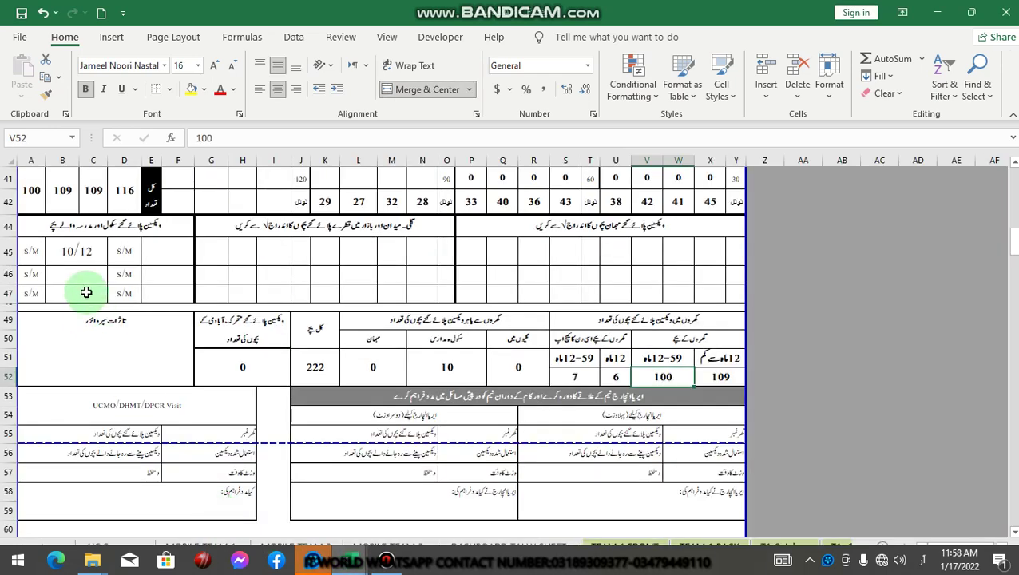
left_click(91, 276)
scroll(102, 273, "down", 1)
scroll(137, 273, "up", 1)
scroll(143, 268, "down", 1)
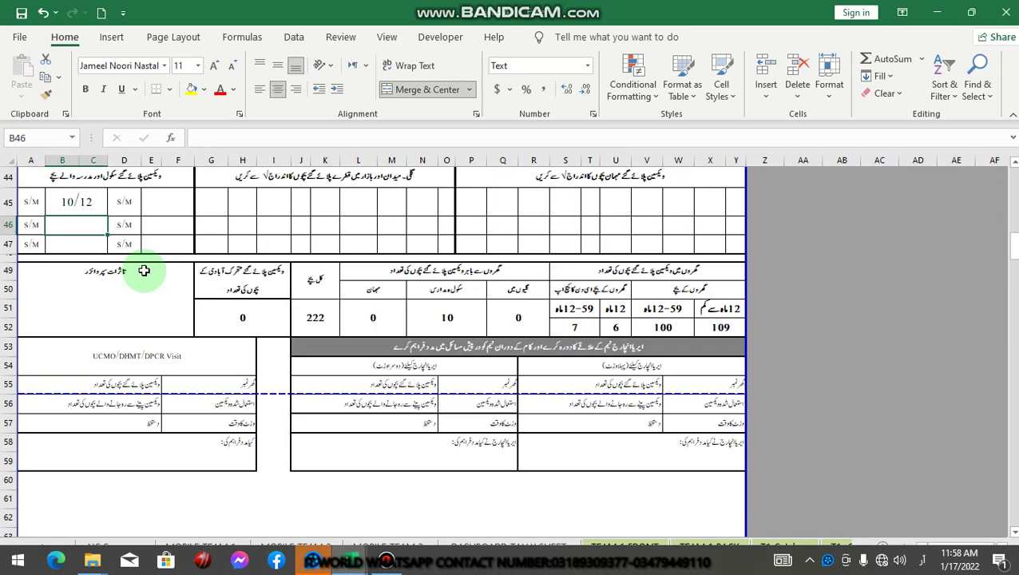
left_click_drag(1011, 240, 1011, 219)
scroll(539, 433, "down", 1)
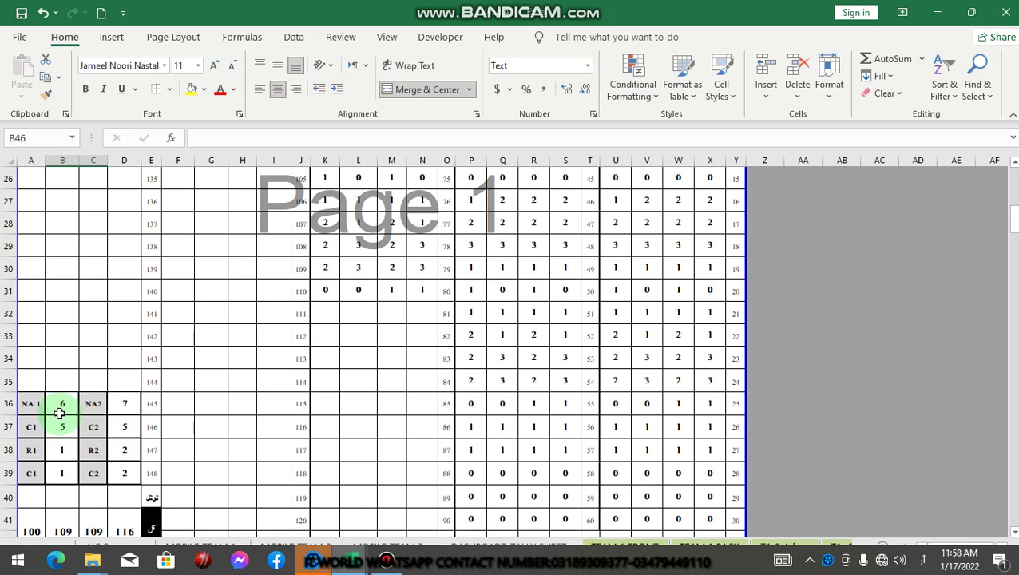
left_click(31, 403)
left_click(63, 403)
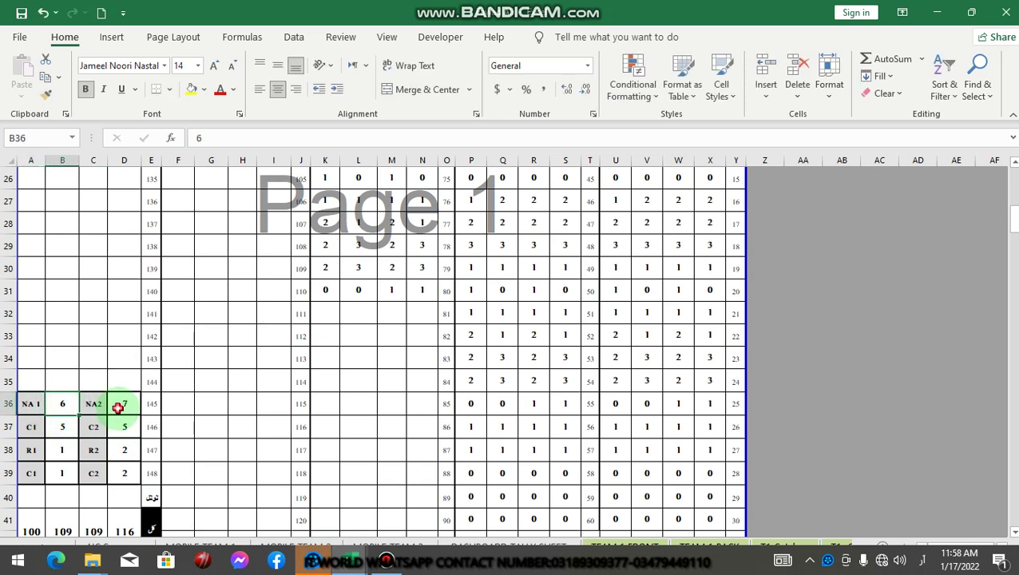
left_click(119, 405)
Step: Back on Form 2A, enter team 1's recorded NA missed children as 6 for <12 M and 7 for 12-59 M
mouse_move(353, 559)
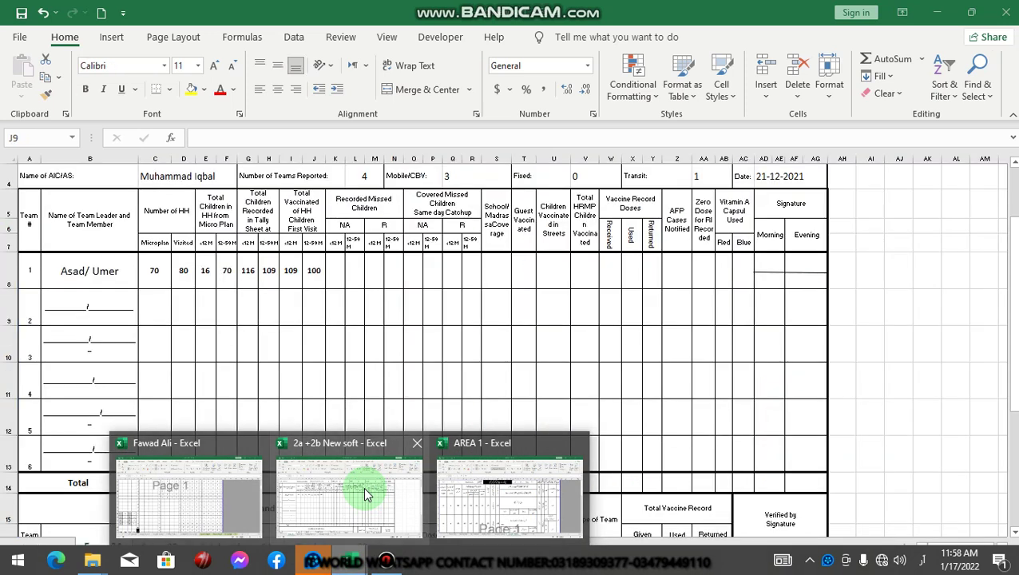
left_click(363, 494)
left_click(338, 273)
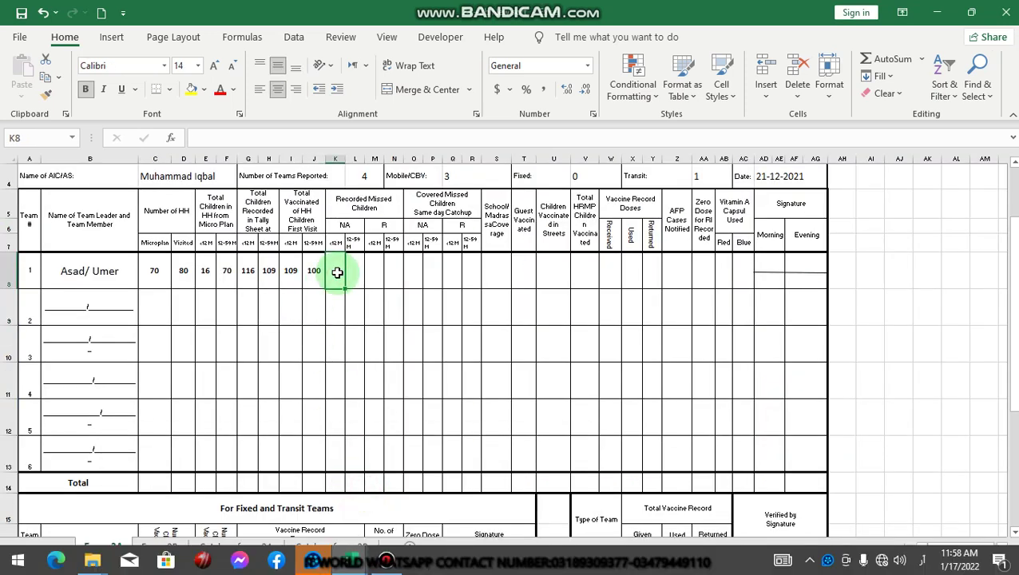
type("6")
key("Tab")
type("7")
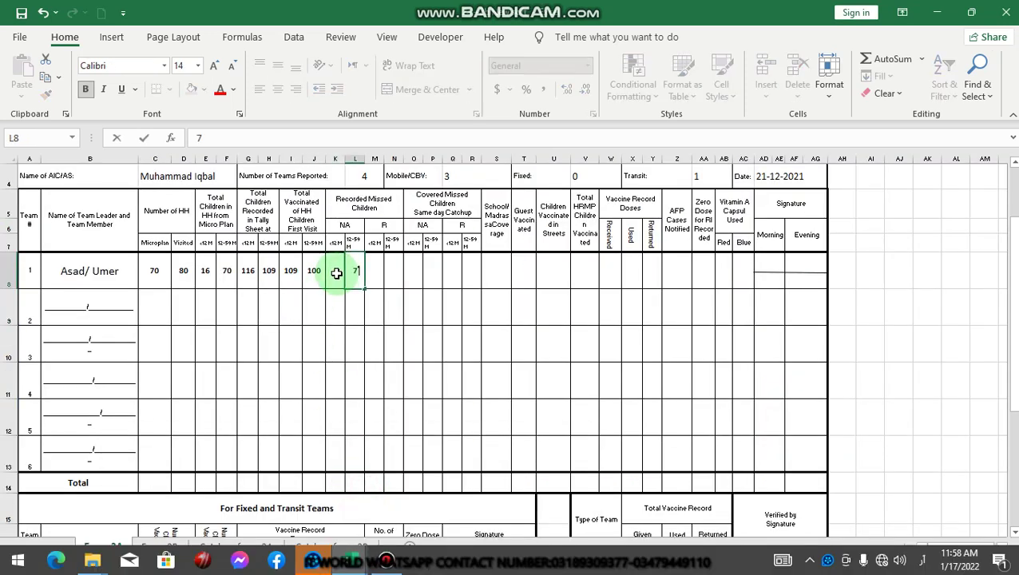
key("Tab")
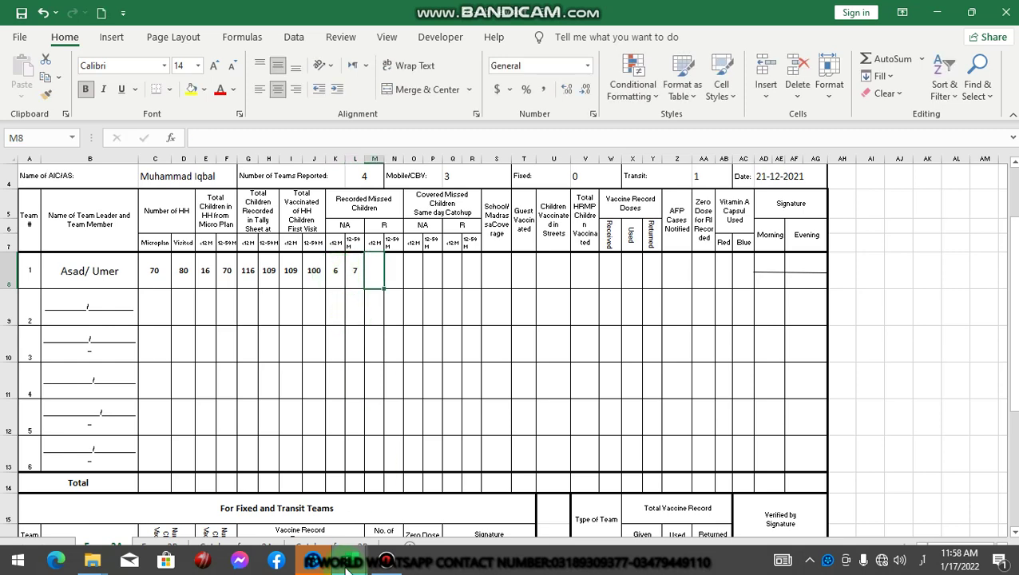
Step: Switch to the team's tally sheet workbook and check the R1 and R2 counts in row 38
mouse_move(347, 562)
left_click(201, 518)
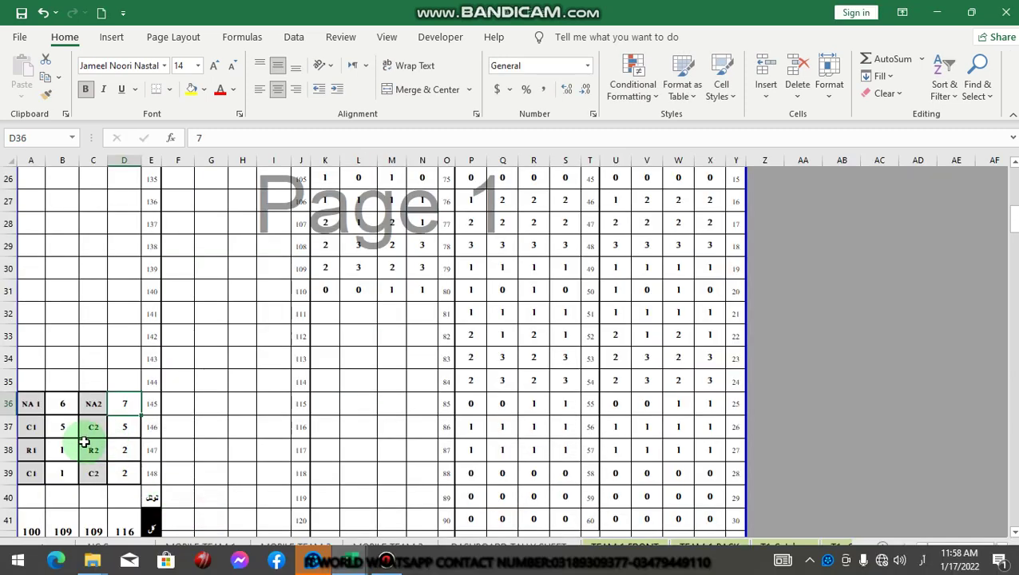
left_click(61, 456)
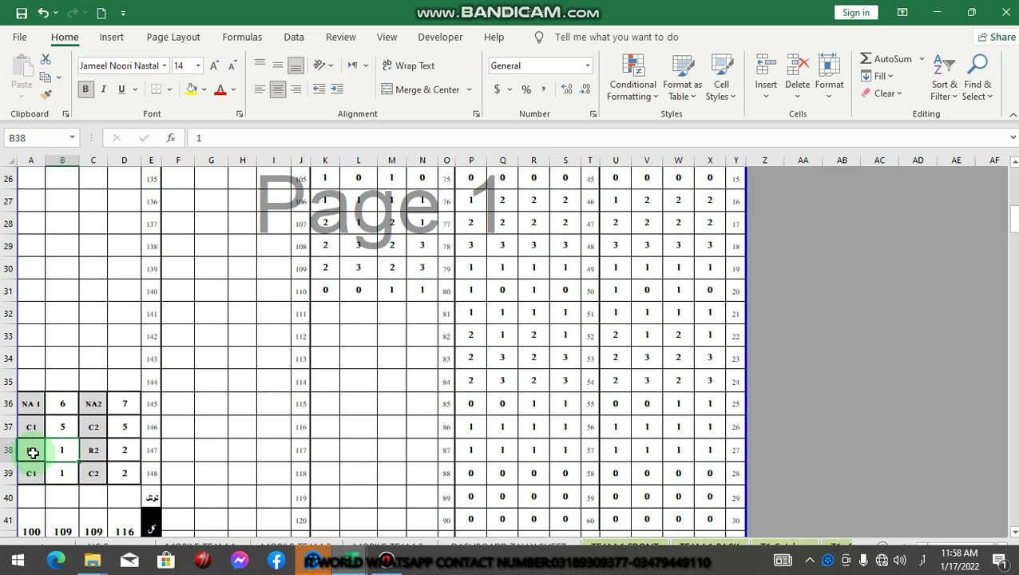
left_click(120, 451)
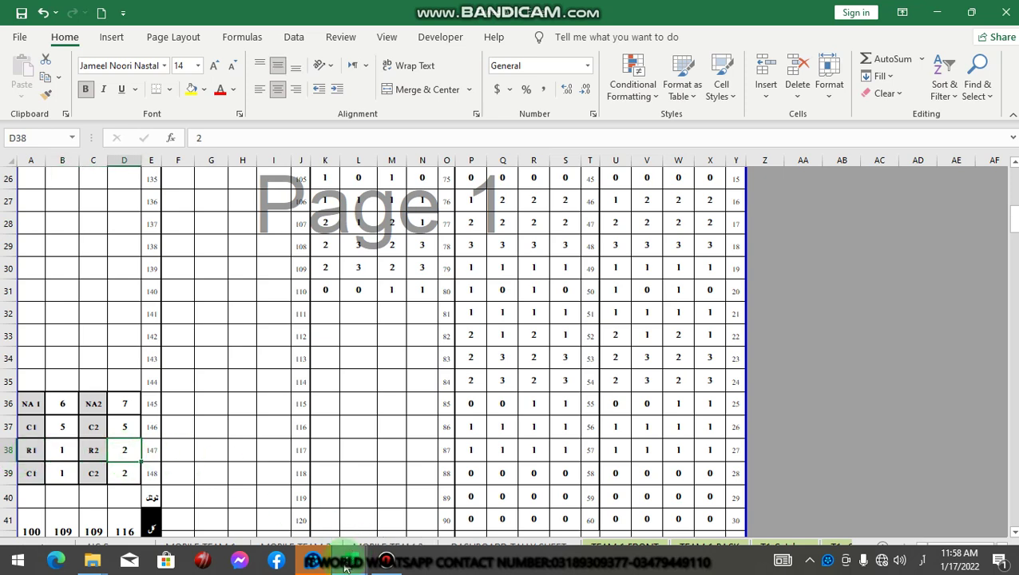
Step: Back on Form 2A, enter team 1's recorded R missed children as 1 for <12 M and 2 for 12-59 M
mouse_move(347, 562)
left_click(313, 498)
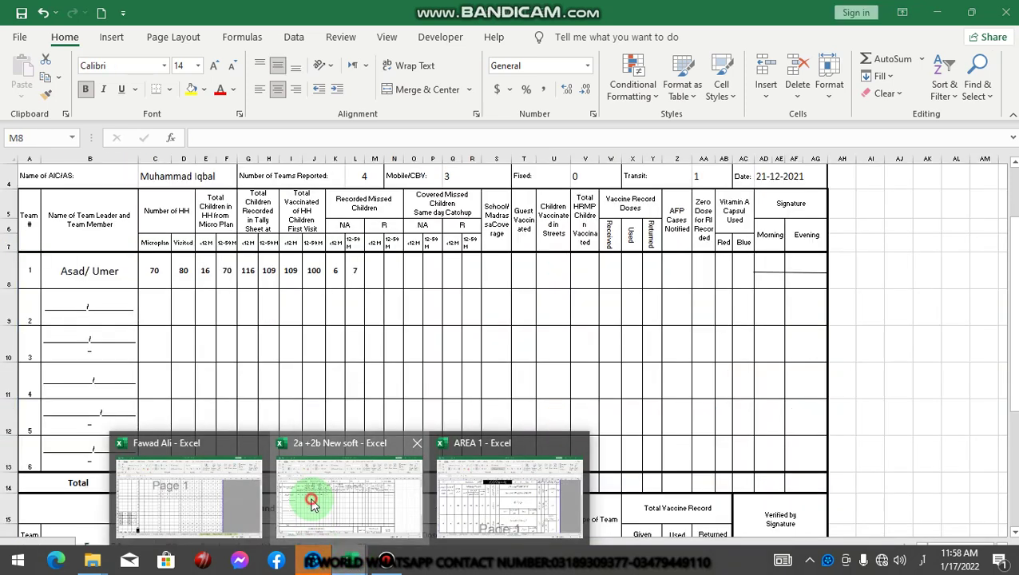
left_click(372, 271)
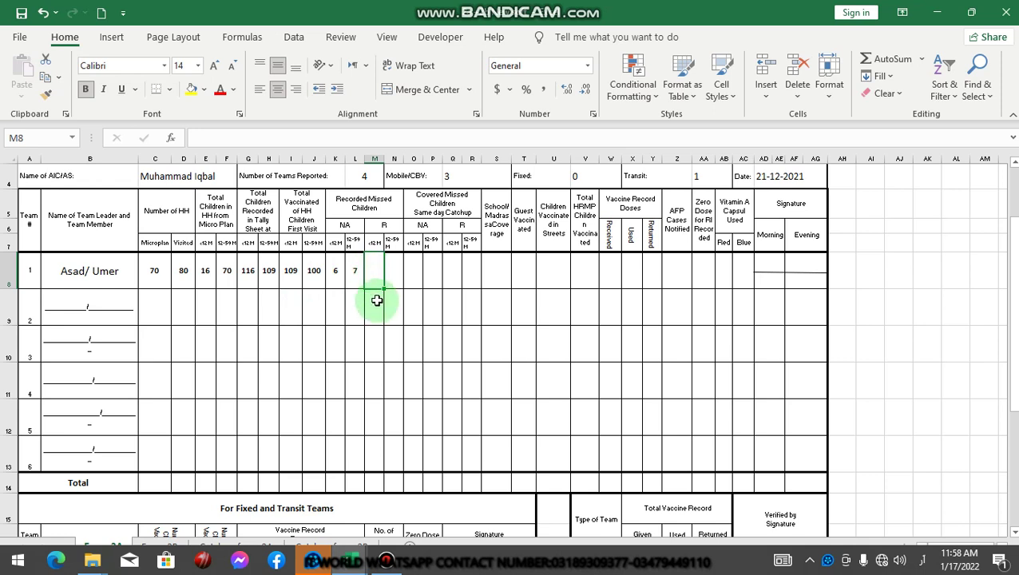
type("1")
key("Tab")
type("2")
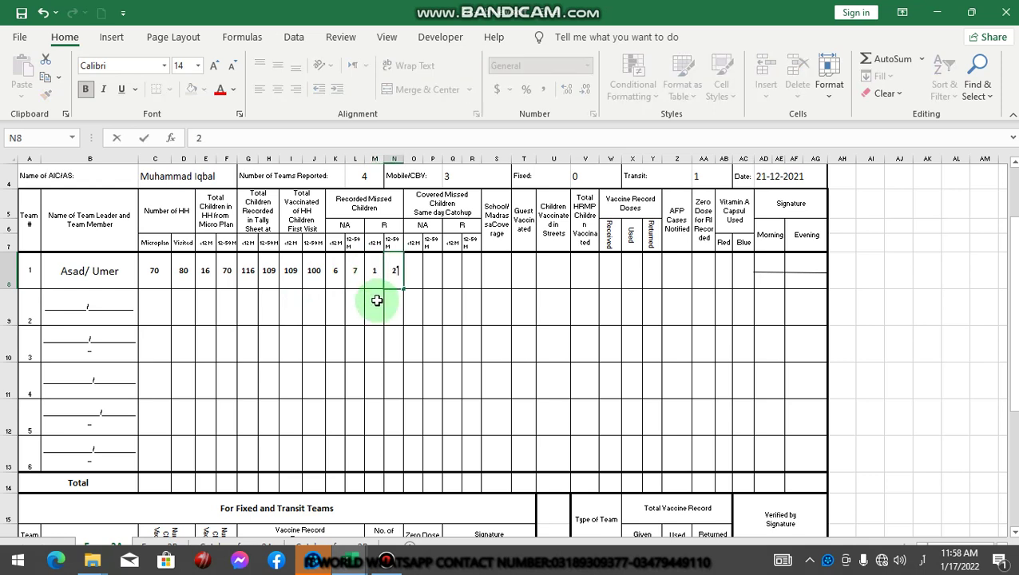
key("Tab")
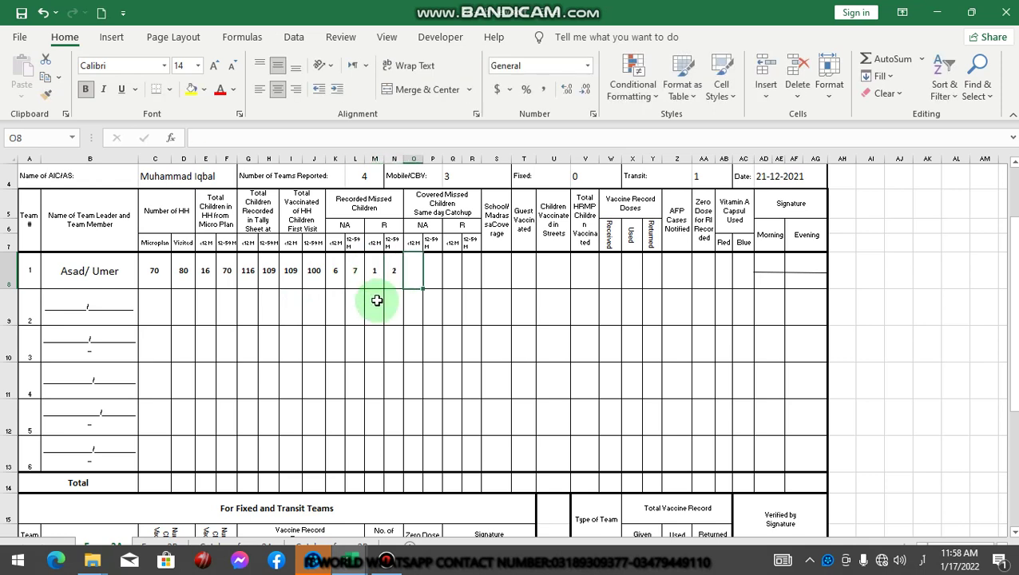
Step: For the same-day catchup NA columns, check the C1 and C2 counts in row 37 of the team's tally sheet workbook
left_click(433, 202)
left_click(412, 273)
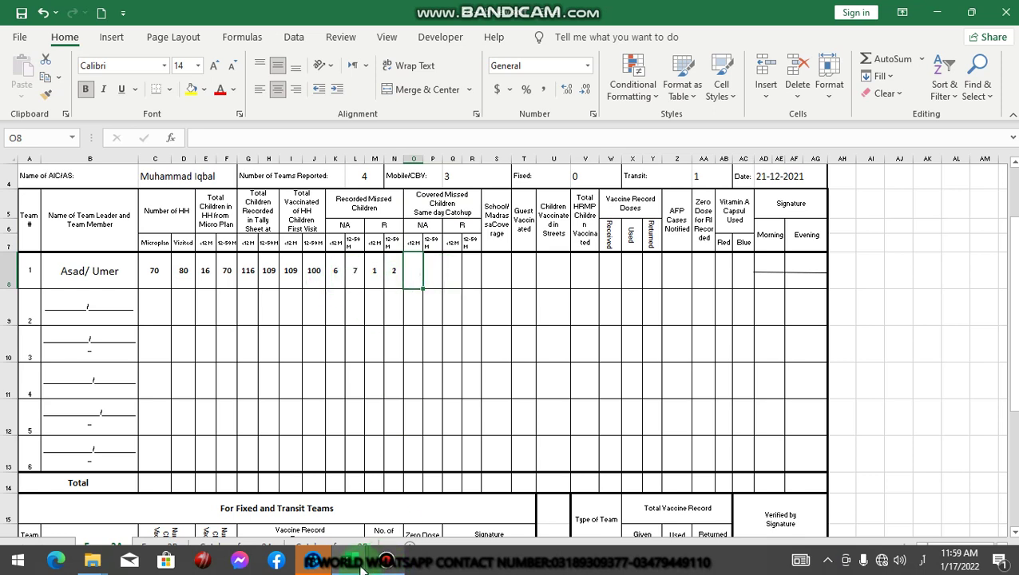
mouse_move(351, 561)
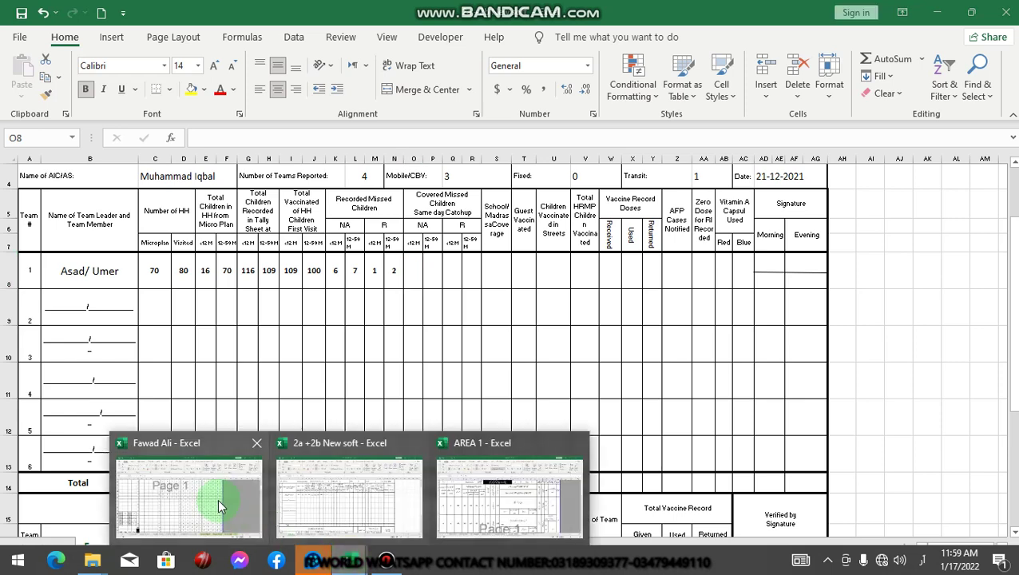
left_click(222, 506)
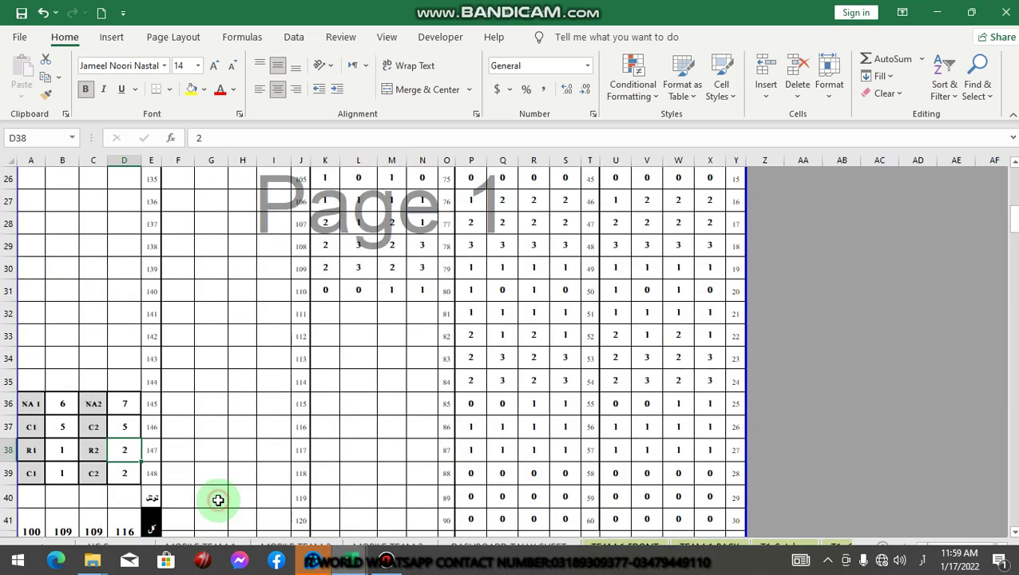
left_click(63, 431)
left_click(124, 427)
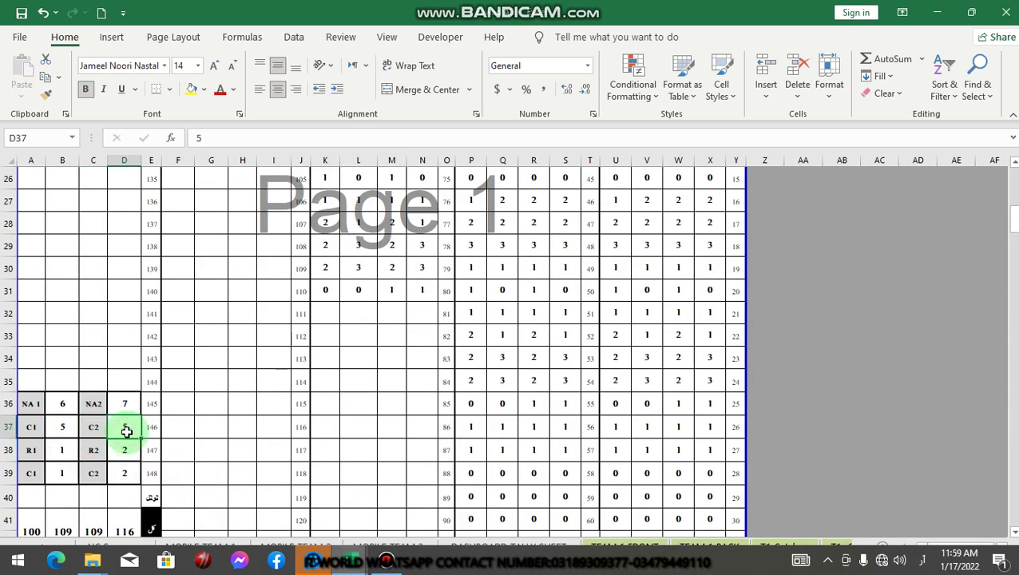
left_click(70, 427)
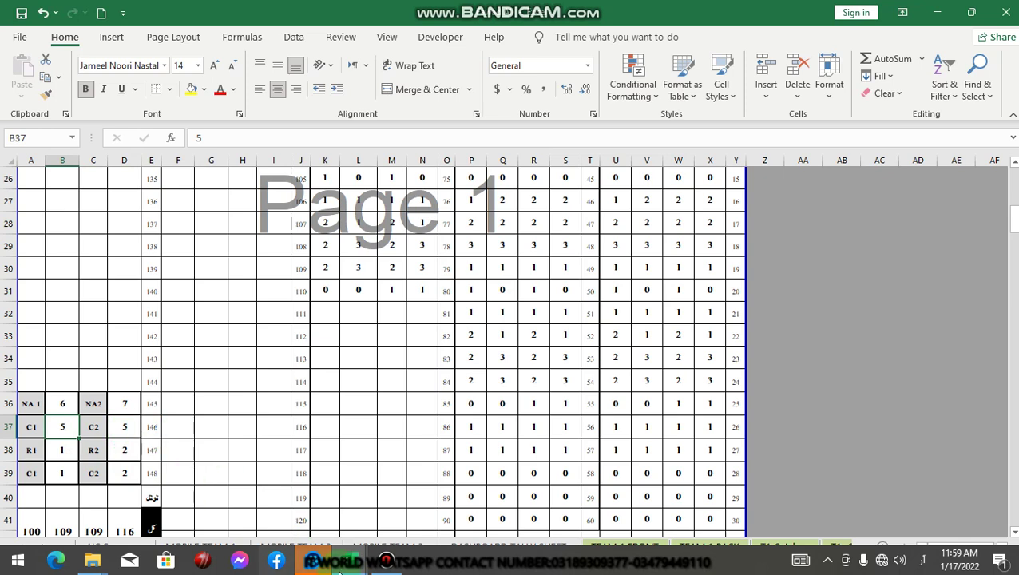
Step: Back on Form 2A, enter team 1's covered NA missed children as 5 for <12 M and 5 for 12-59 M
mouse_move(335, 569)
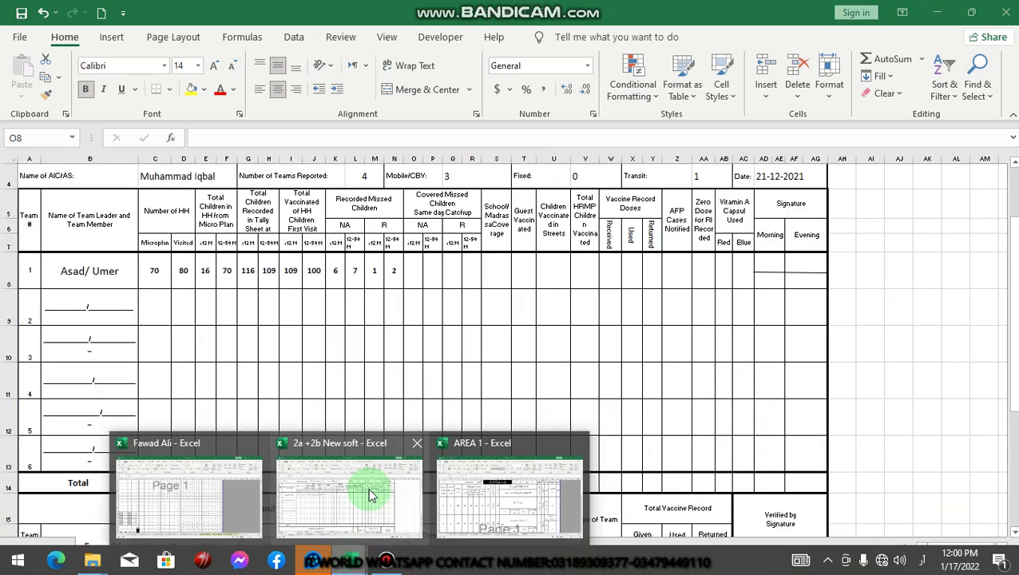
left_click(370, 487)
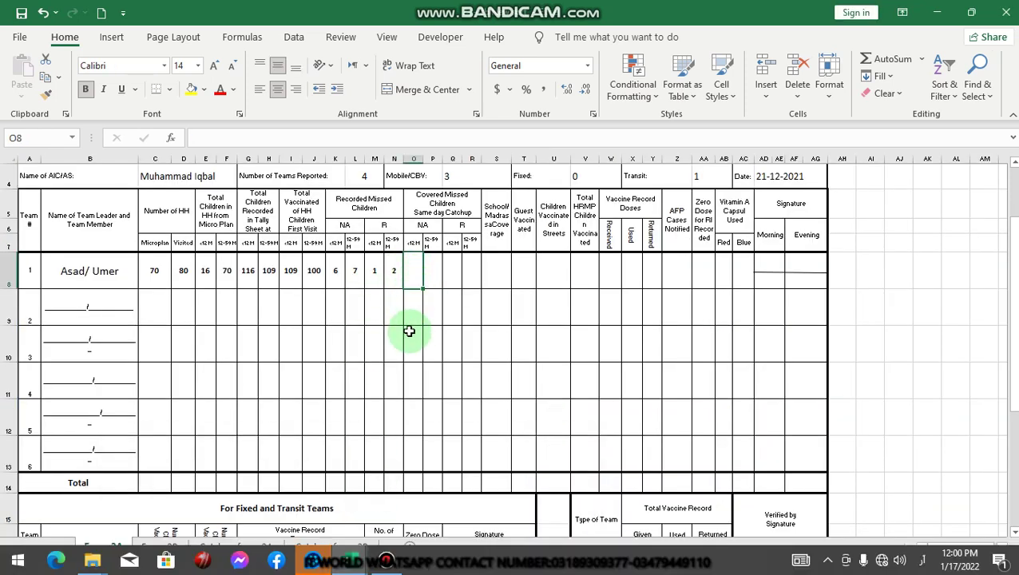
type("5")
key("Tab")
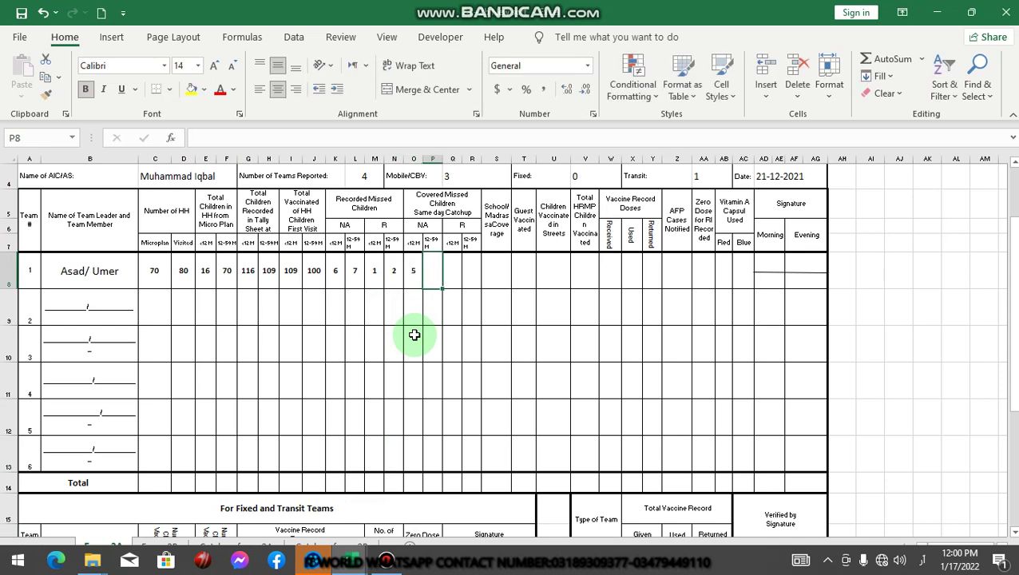
type("5")
key("Tab")
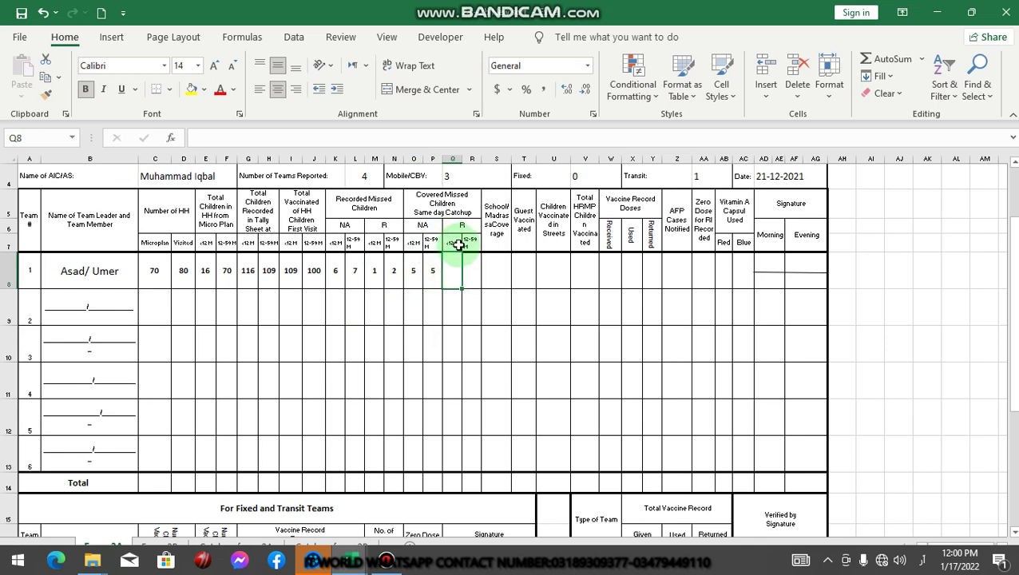
Step: Switch to the team's tally sheet workbook and check the catchup count for R children in row 39
mouse_move(351, 561)
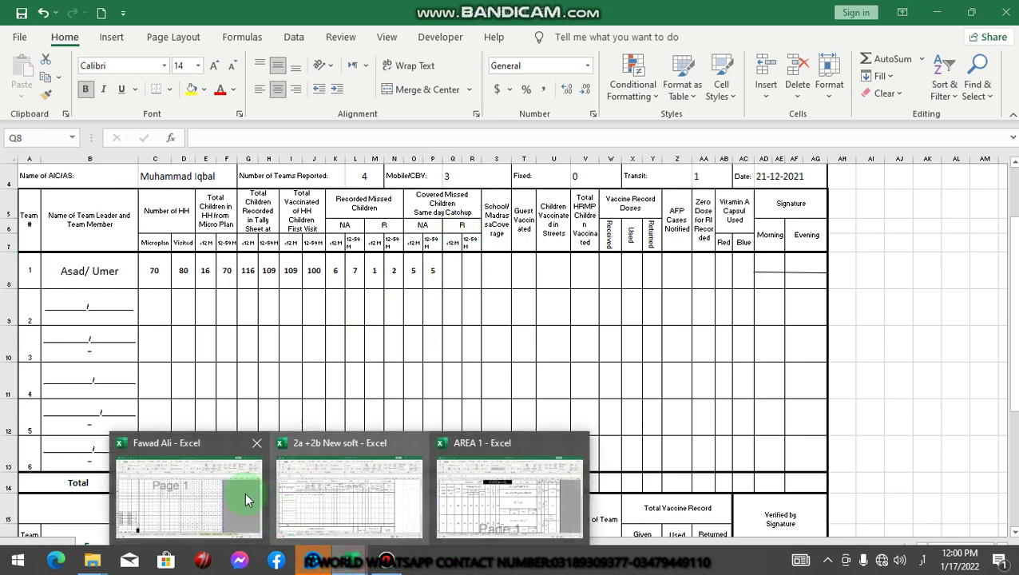
left_click(246, 500)
left_click(54, 452)
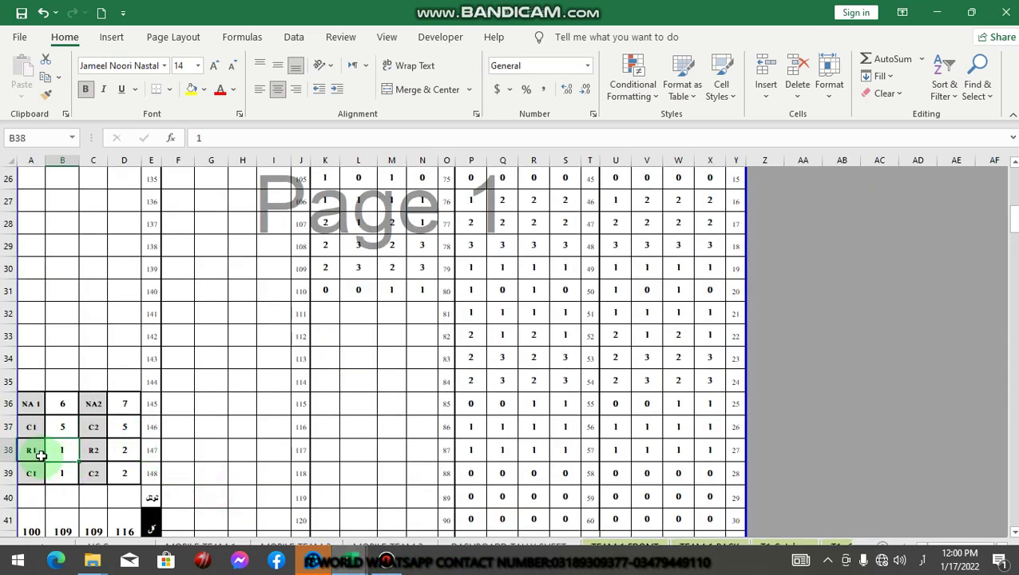
left_click(60, 473)
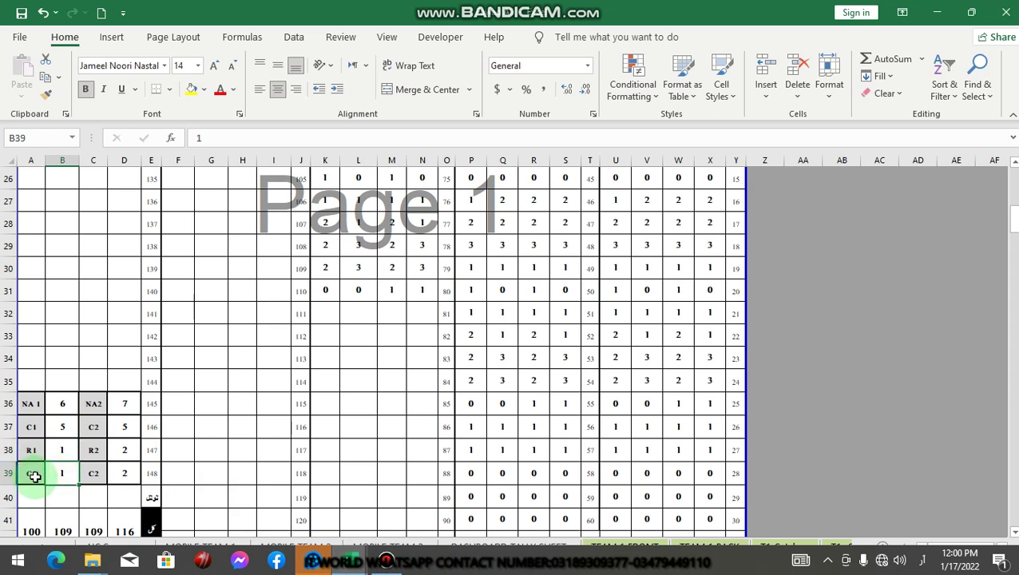
left_click(70, 477)
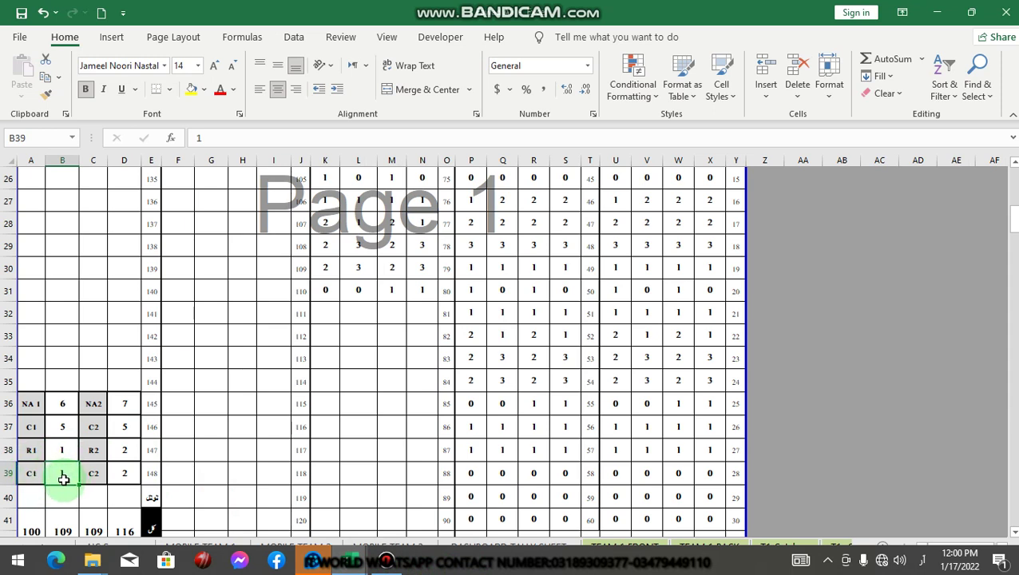
Step: Back on Form 2A, enter team 1's covered R missed children as 1 for <12 M and 2 for 12-59 M
mouse_move(356, 561)
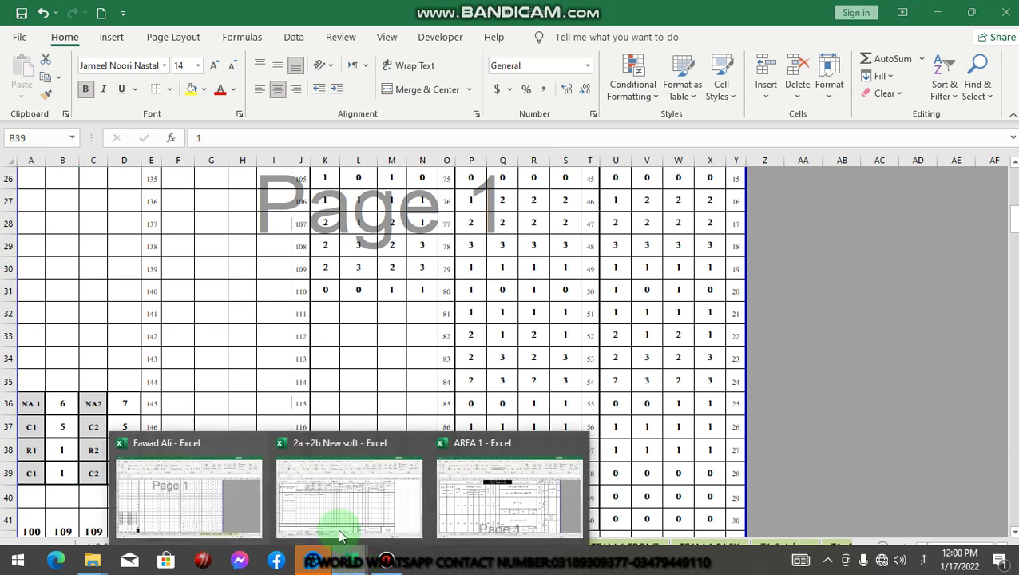
left_click(382, 481)
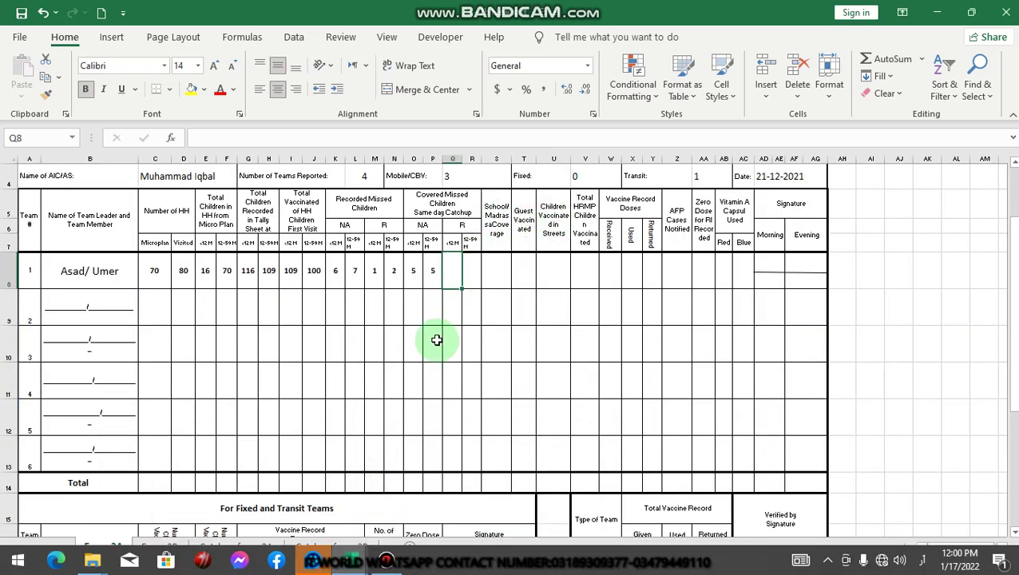
type("1")
key("Tab")
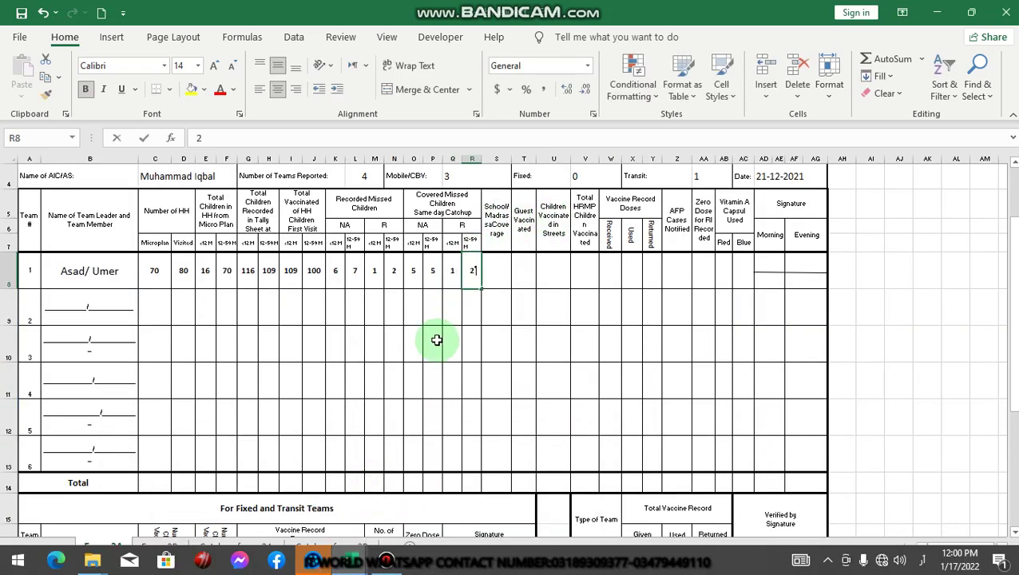
key("Tab")
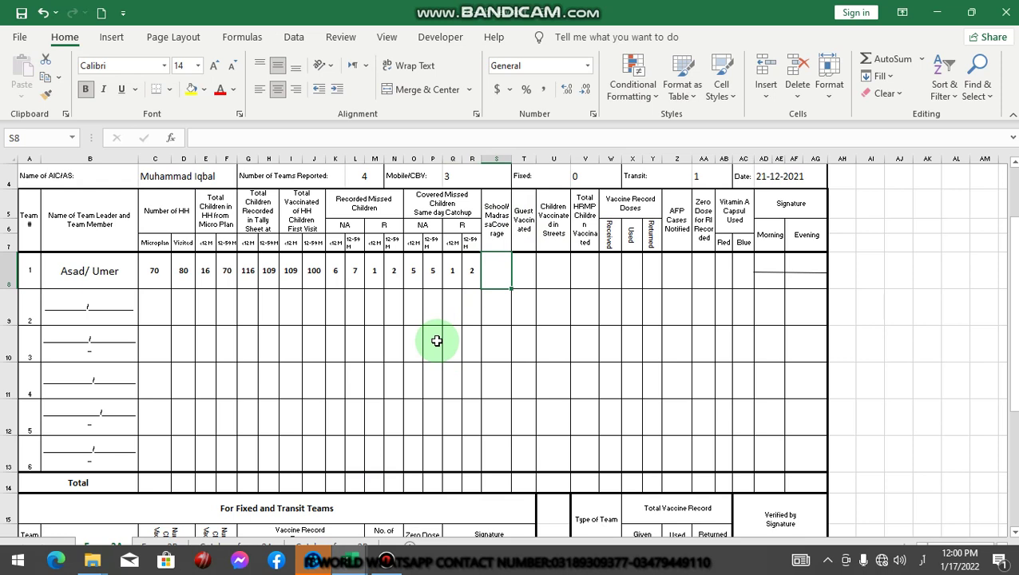
Step: For the School/Madrassa Coverage column, check the first S/M entry in row 45 of the team's tally sheet workbook
left_click_drag(476, 227, 494, 297)
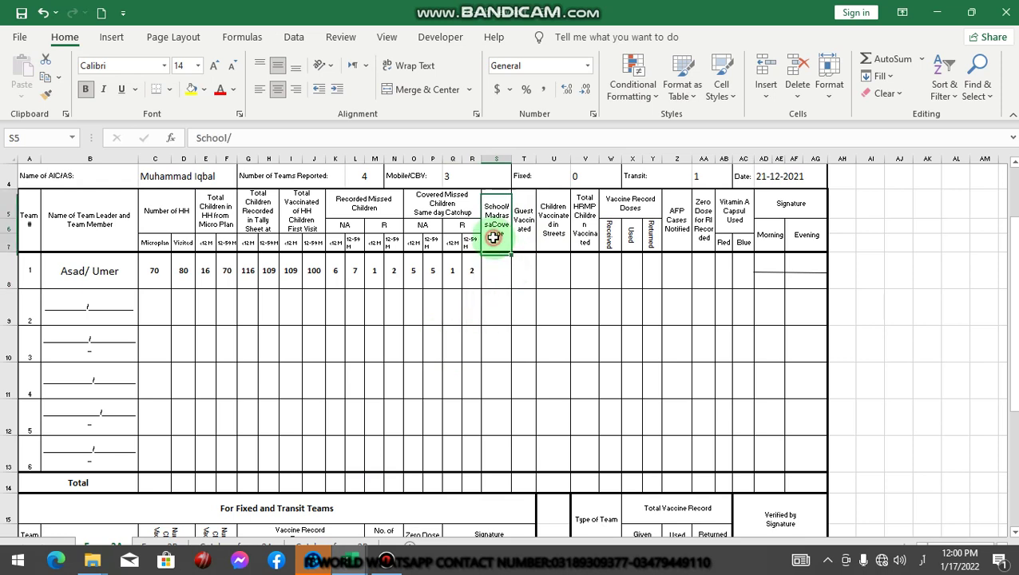
left_click(500, 273)
mouse_move(351, 562)
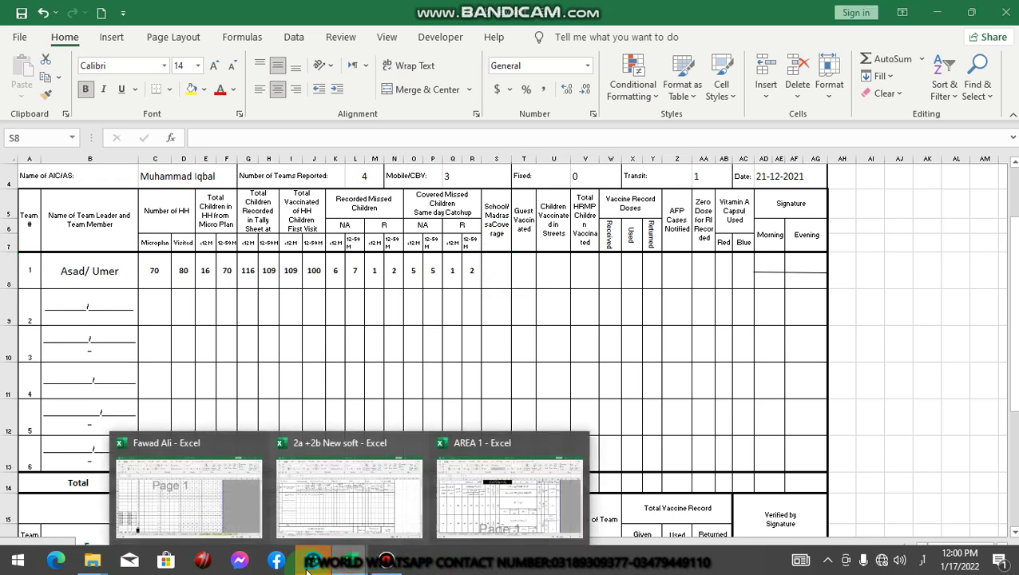
left_click(174, 509)
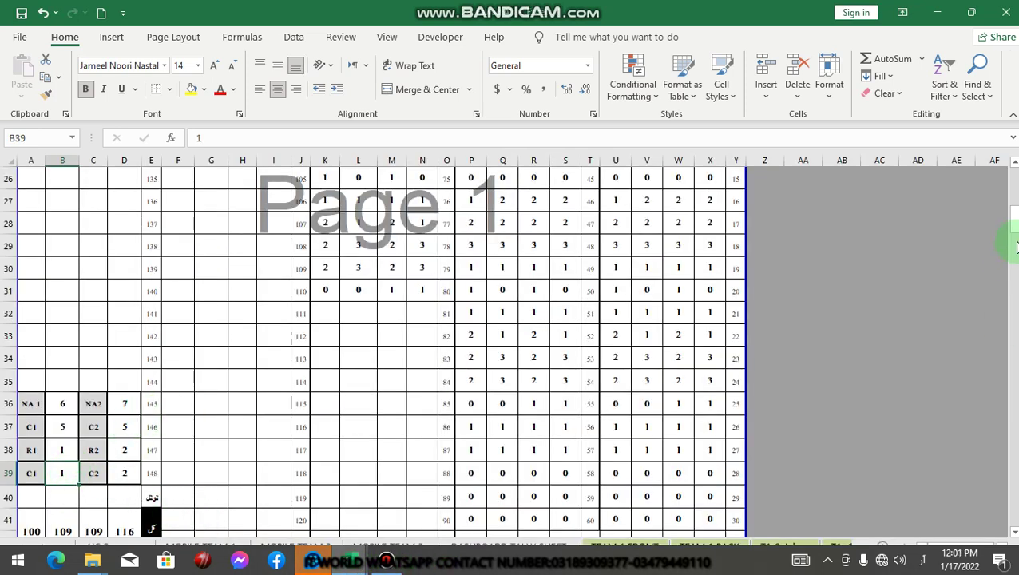
left_click_drag(1013, 206, 1012, 234)
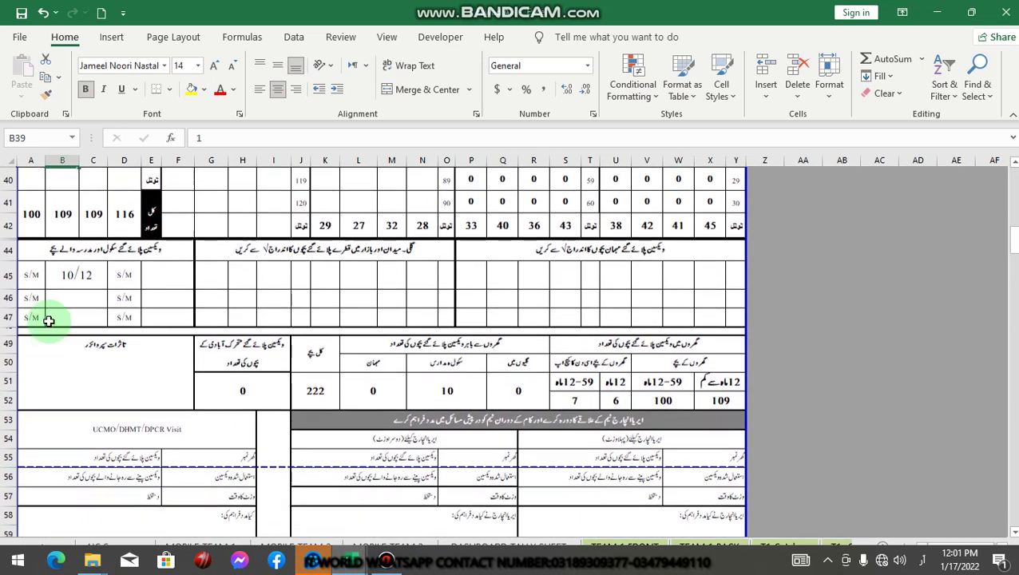
left_click(86, 284)
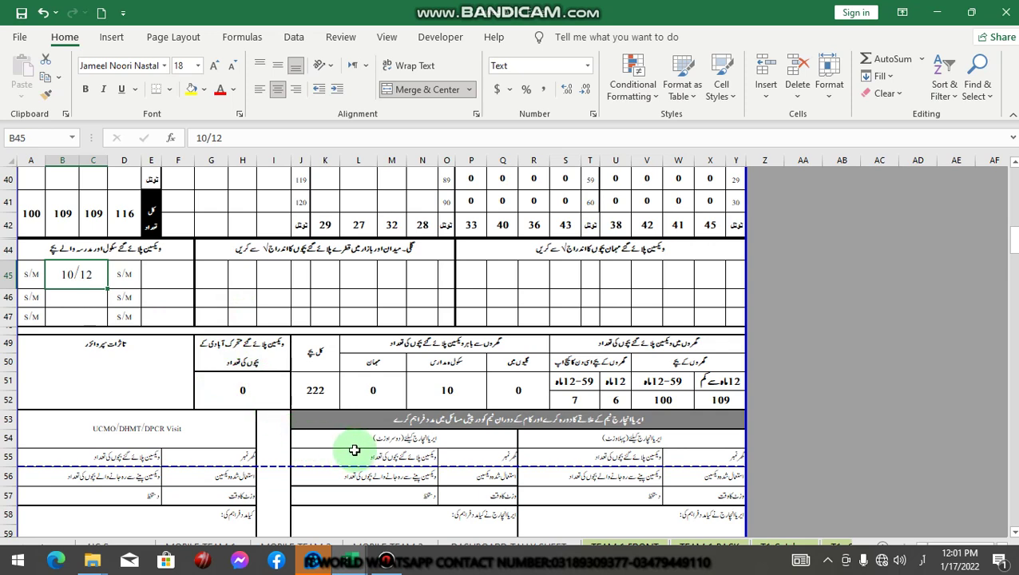
Step: Back on Form 2A, enter 10 as team 1's School/Madrassa Coverage
mouse_move(353, 568)
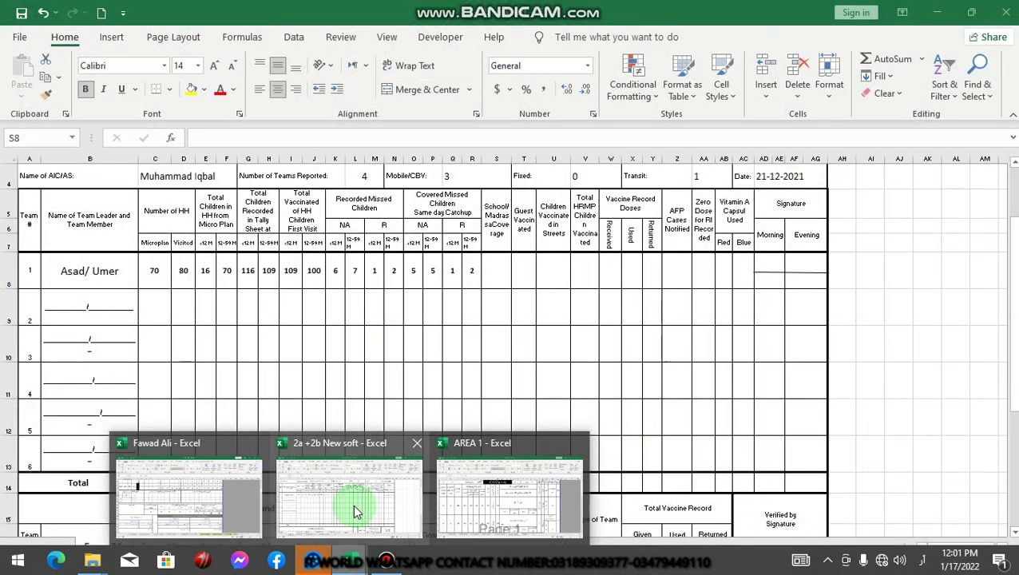
left_click(353, 504)
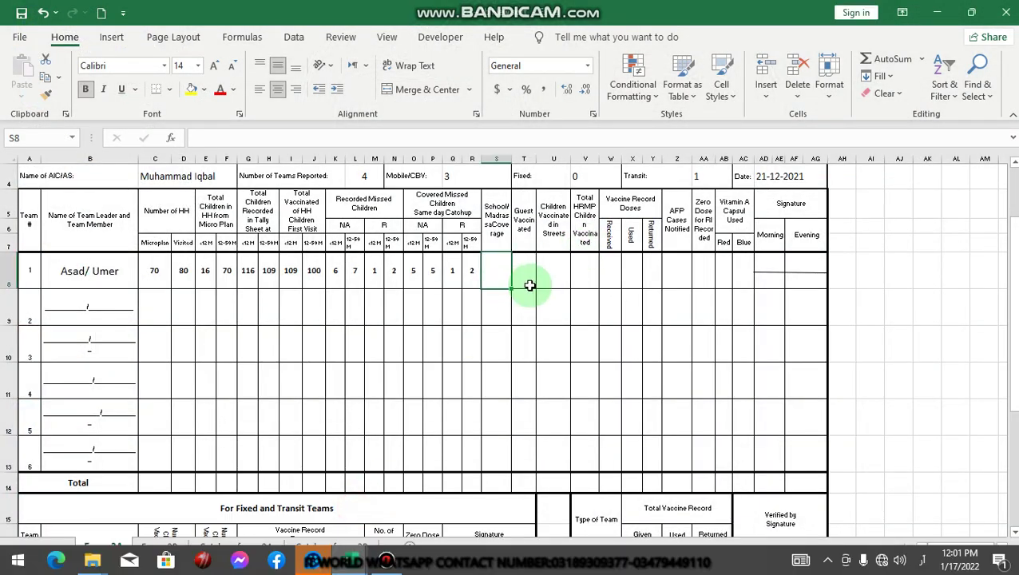
type("10")
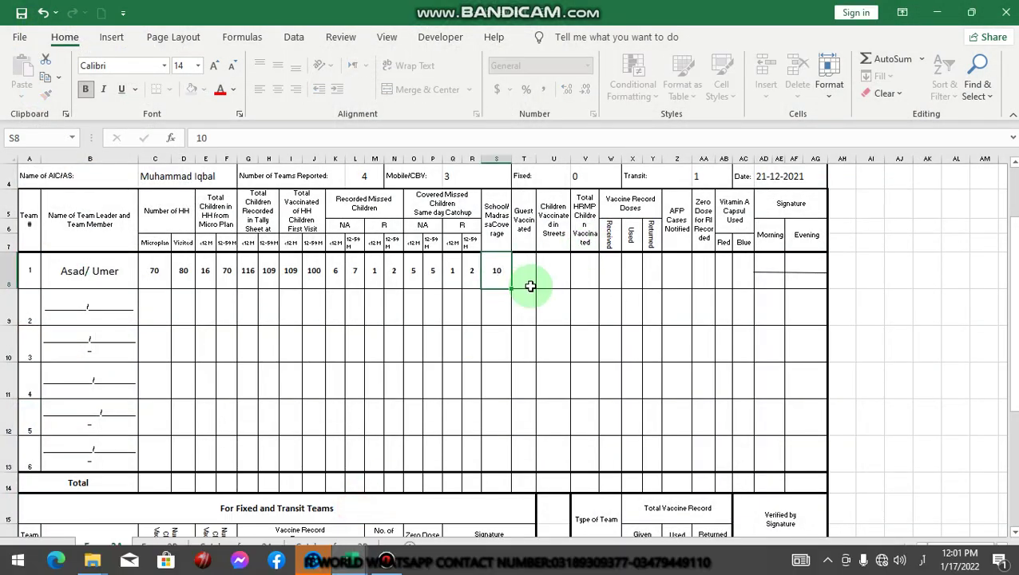
left_click(530, 286)
Step: For the Guest Vaccinated column, check the guest children block in rows 45-47 and its summary count in the team's tally sheet workbook
key("Up")
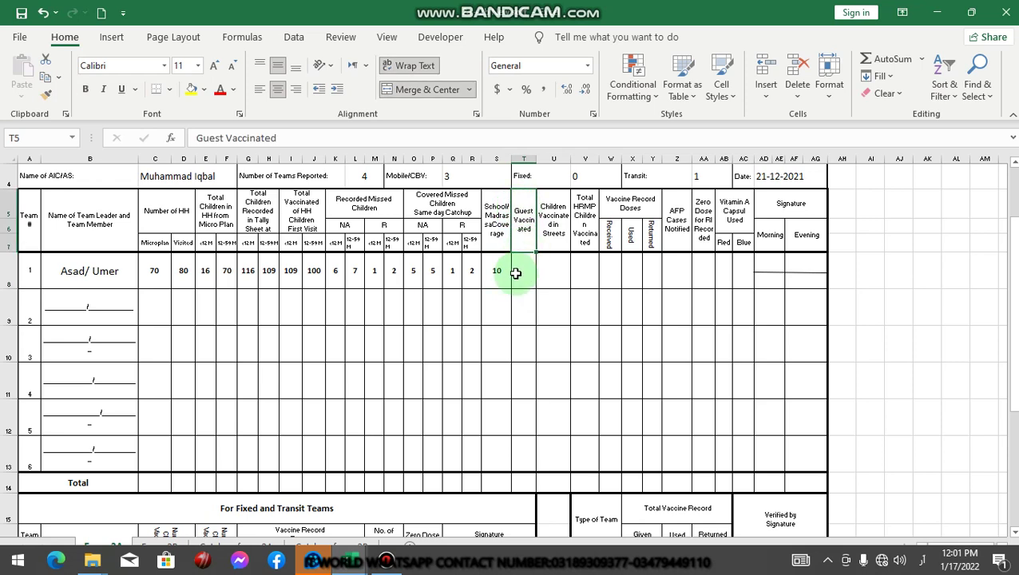
left_click(516, 273)
mouse_move(343, 567)
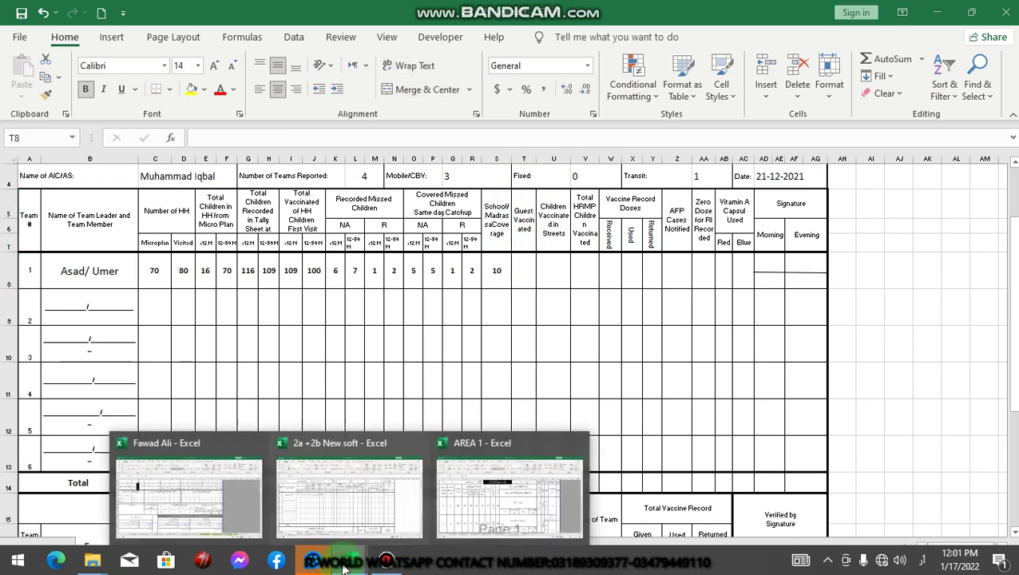
left_click(216, 491)
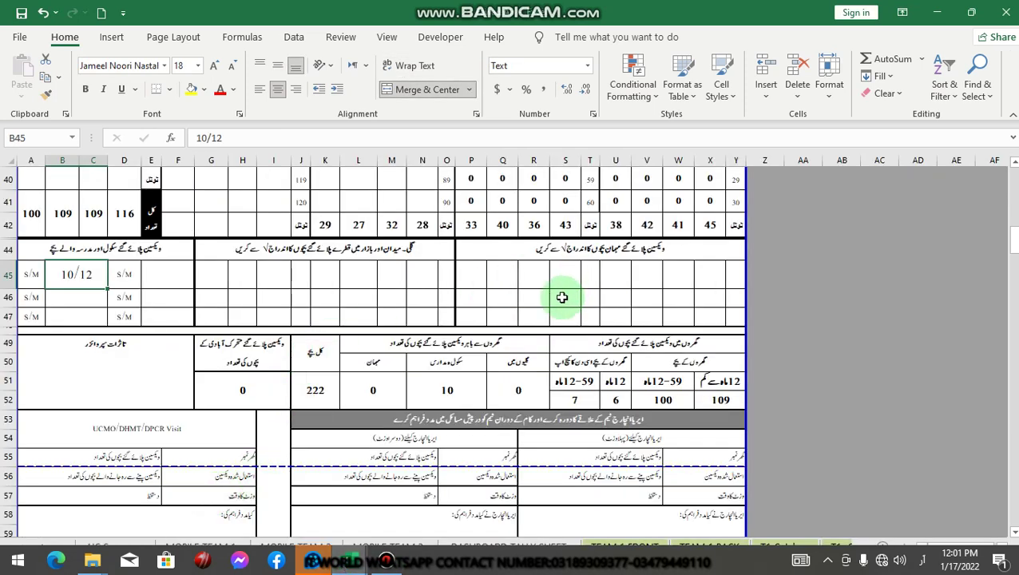
left_click(610, 294)
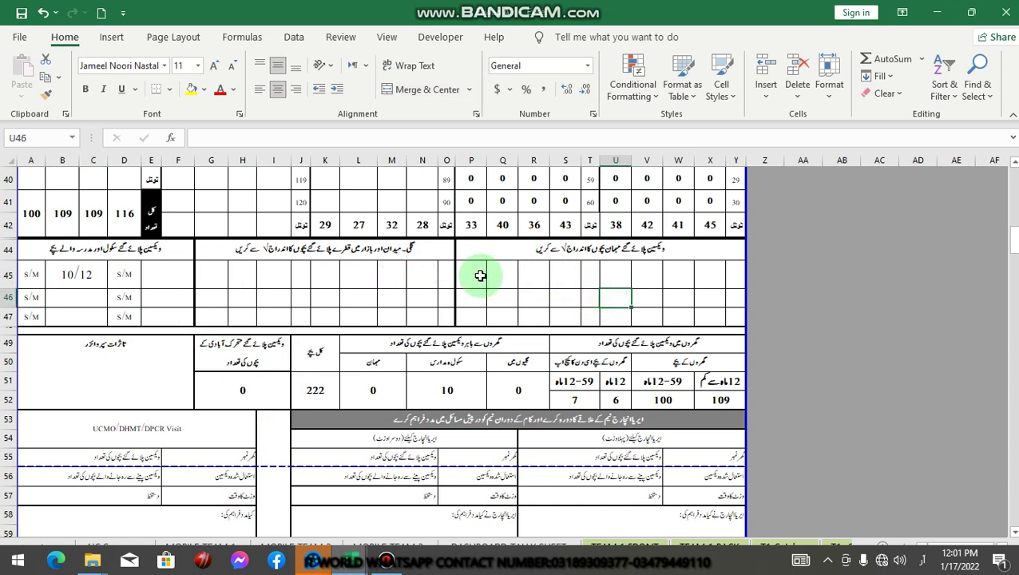
mouse_move(480, 275)
left_mouse_down()
mouse_move(674, 298)
mouse_move(725, 327)
mouse_move(740, 320)
mouse_move(723, 318)
left_mouse_up()
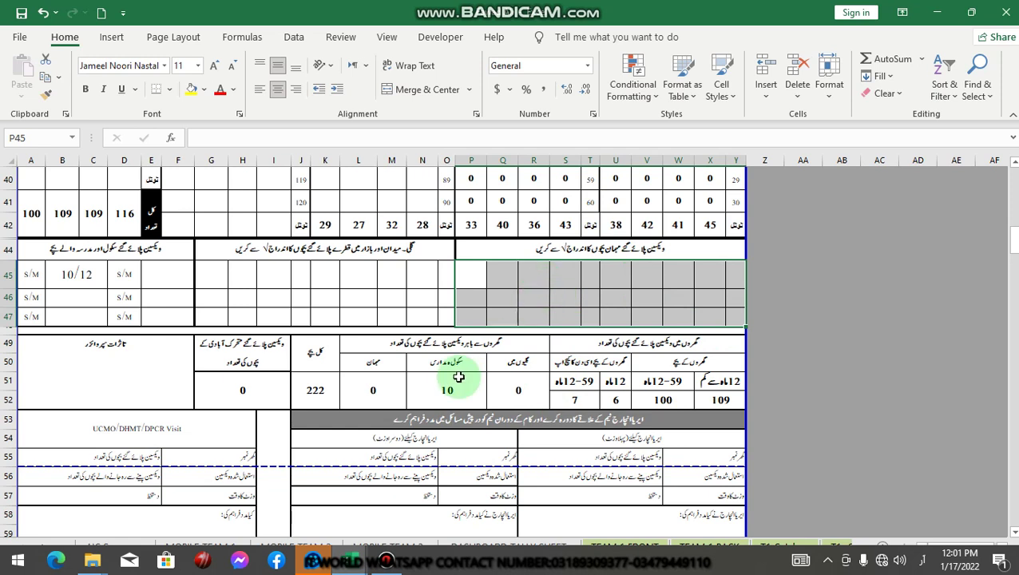
left_click(381, 389)
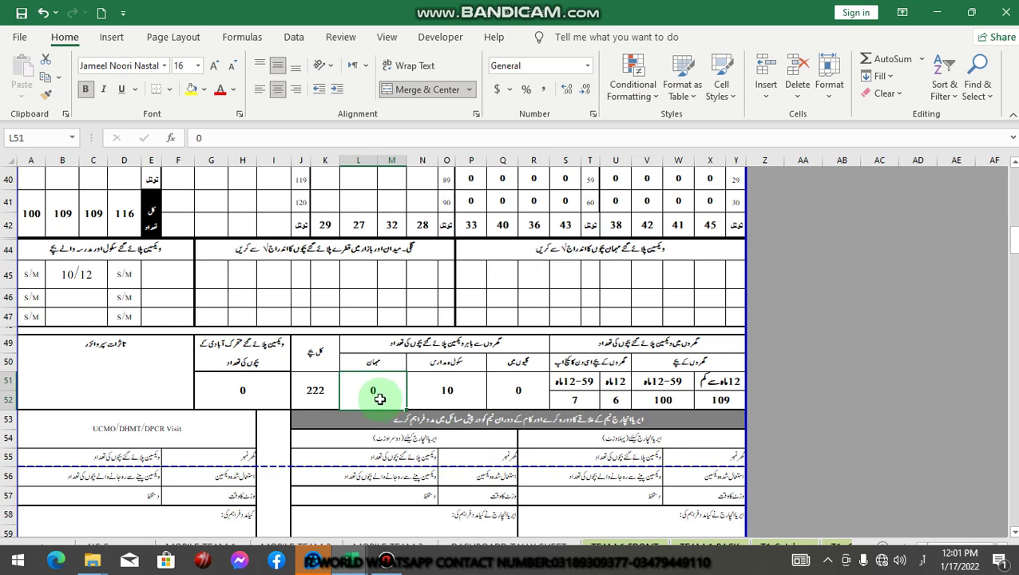
Step: Back on Form 2A, enter 0 as team 1's Guest Vaccinated count
mouse_move(349, 560)
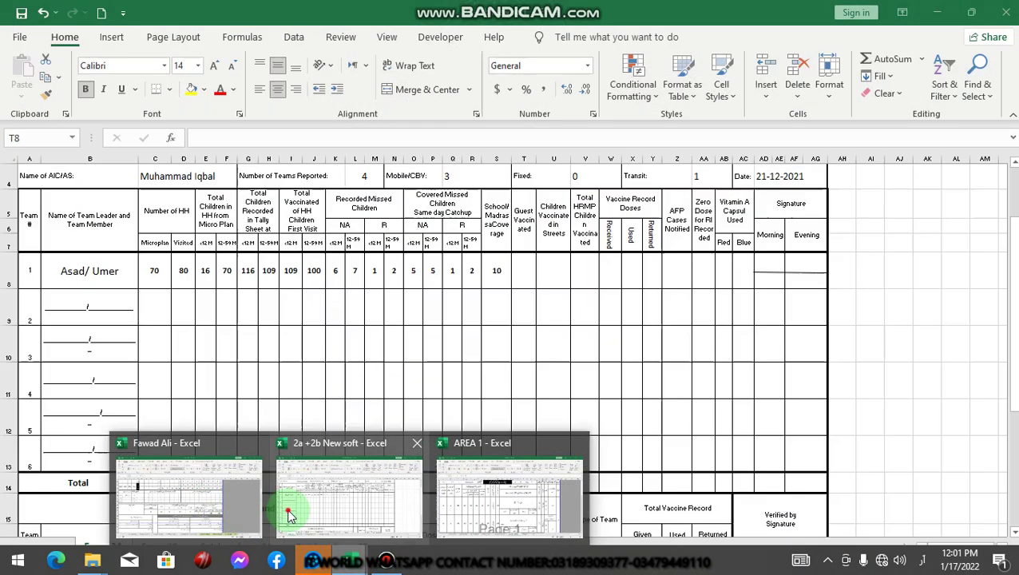
left_click(289, 515)
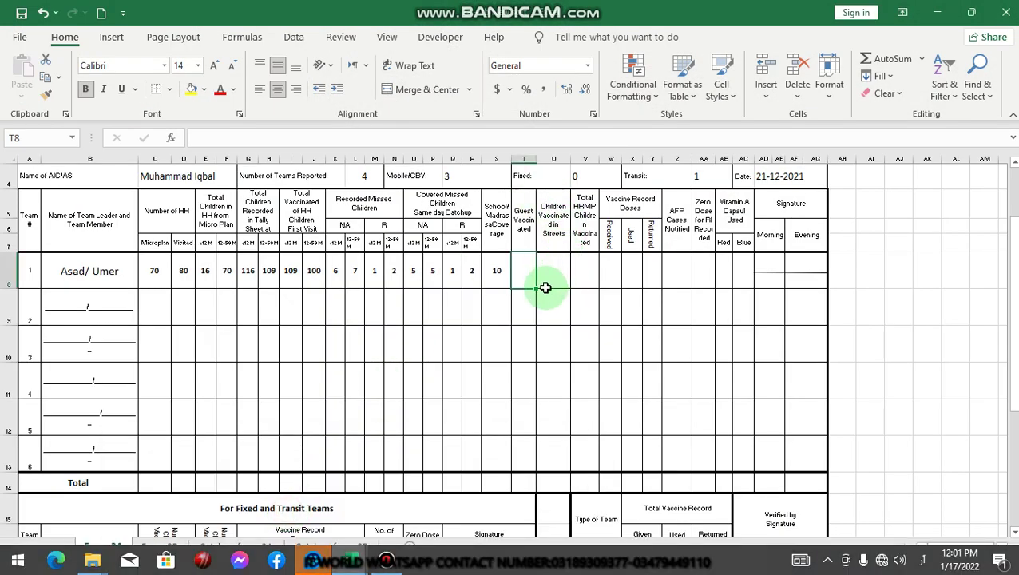
type("0")
left_click(574, 338)
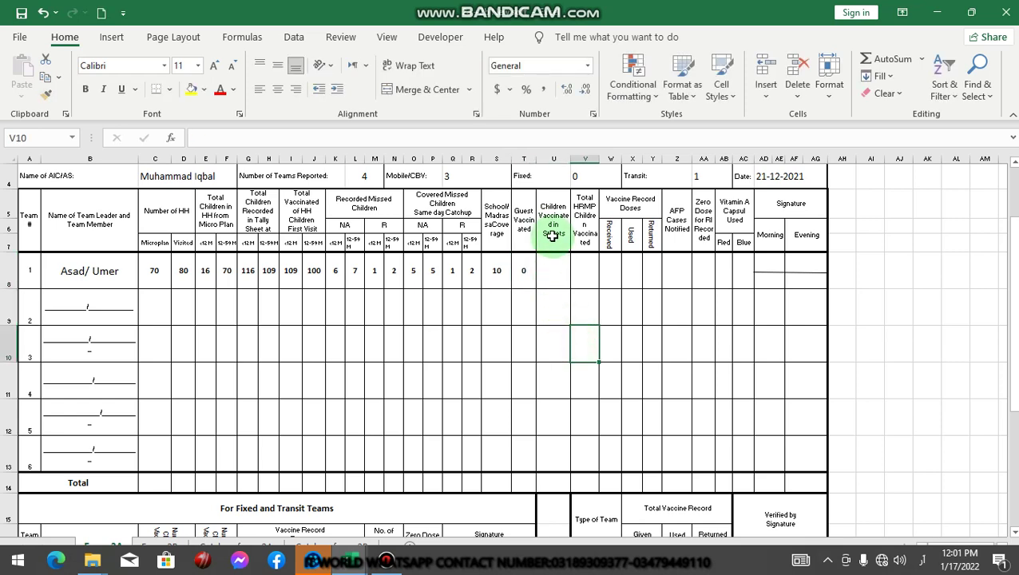
Step: For the Children Vaccinated in Streets column, check the street children block in row 45 and its summary count in the team's tally sheet workbook
left_click(552, 235)
left_click(548, 276)
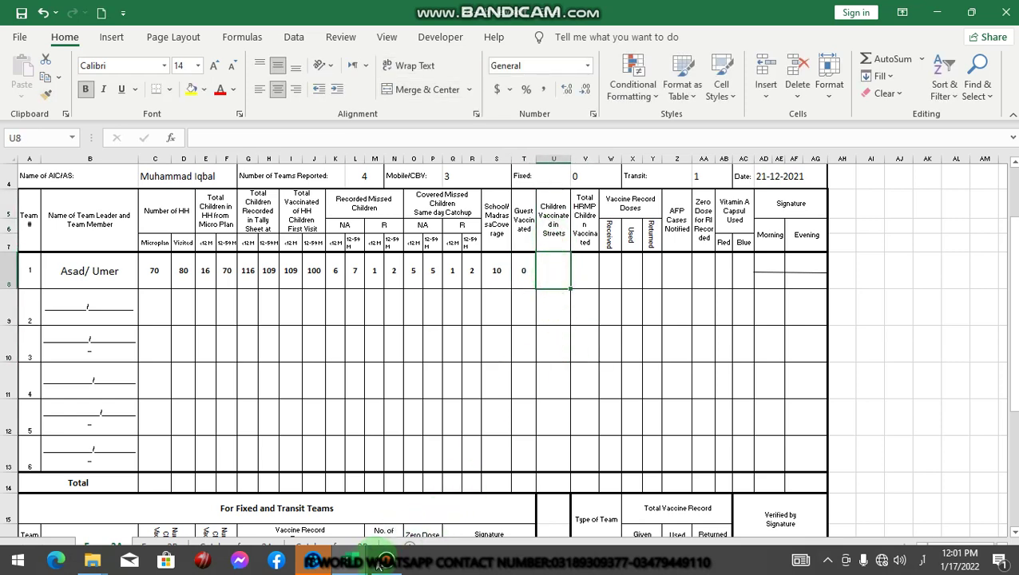
mouse_move(351, 565)
left_click(463, 499)
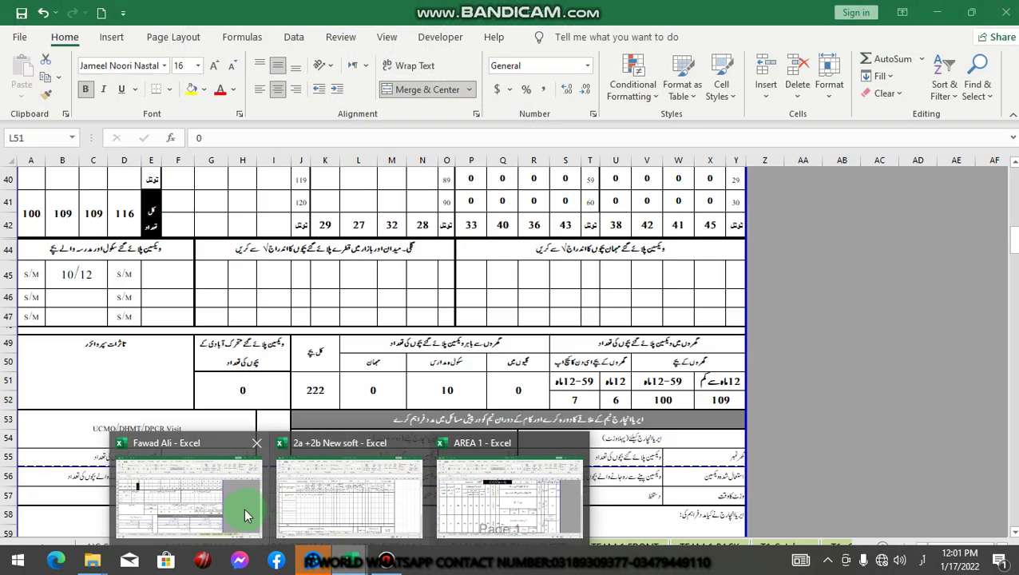
left_click(389, 285)
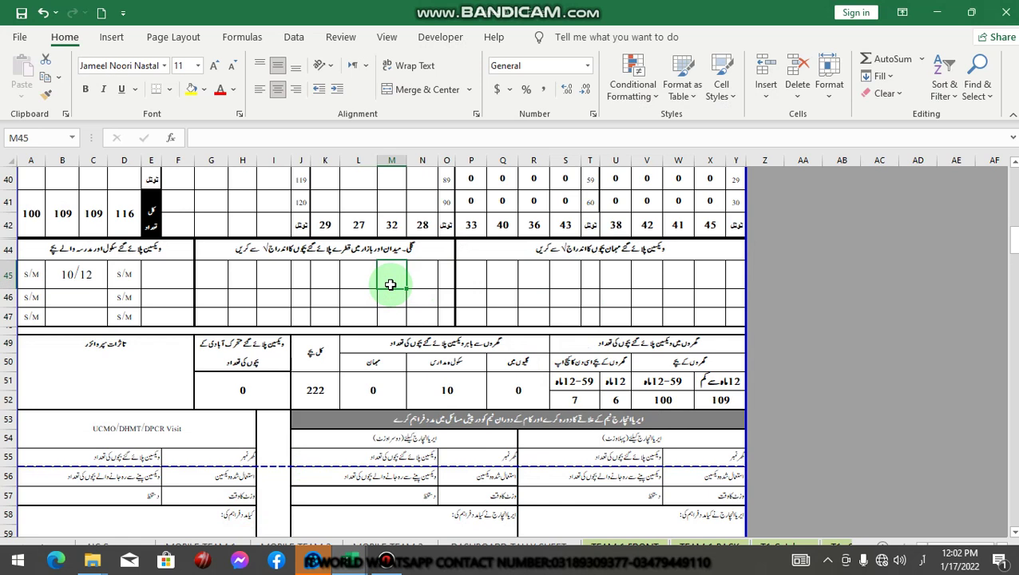
left_click(523, 392)
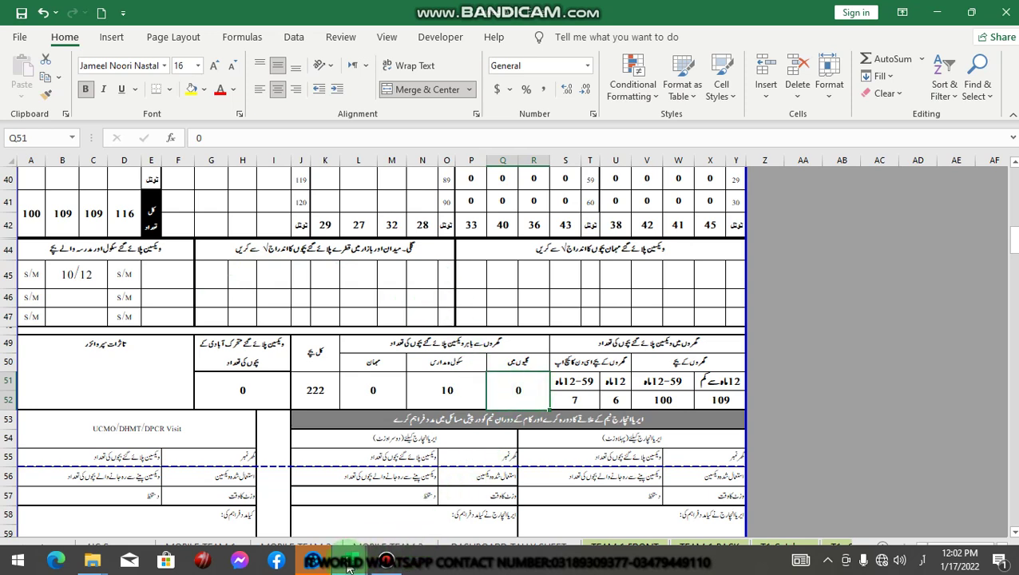
Step: Back on Form 2A, enter 0 as team 1's Children Vaccinated in Streets
mouse_move(348, 567)
left_click(291, 507)
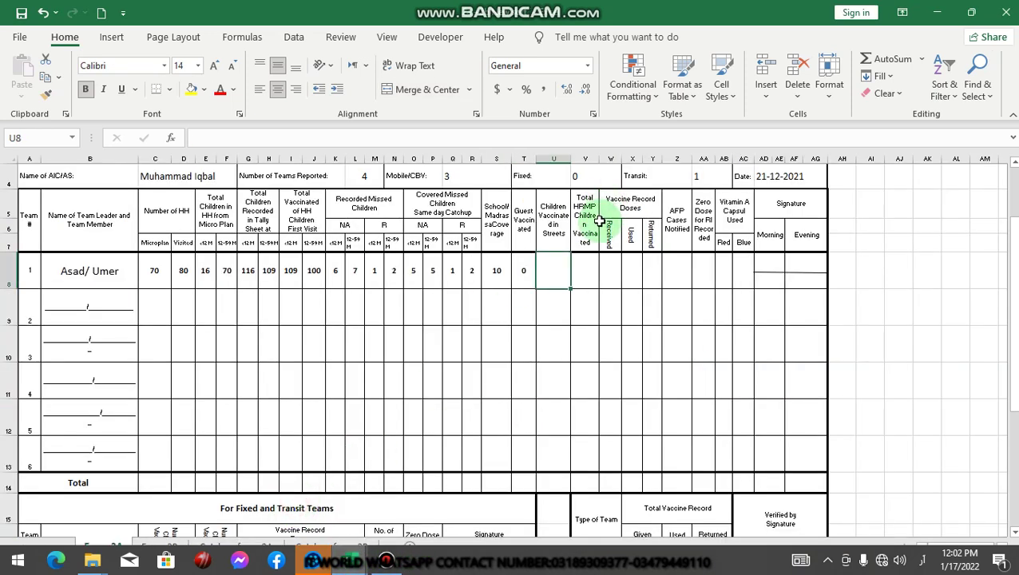
type("0")
left_click(633, 339)
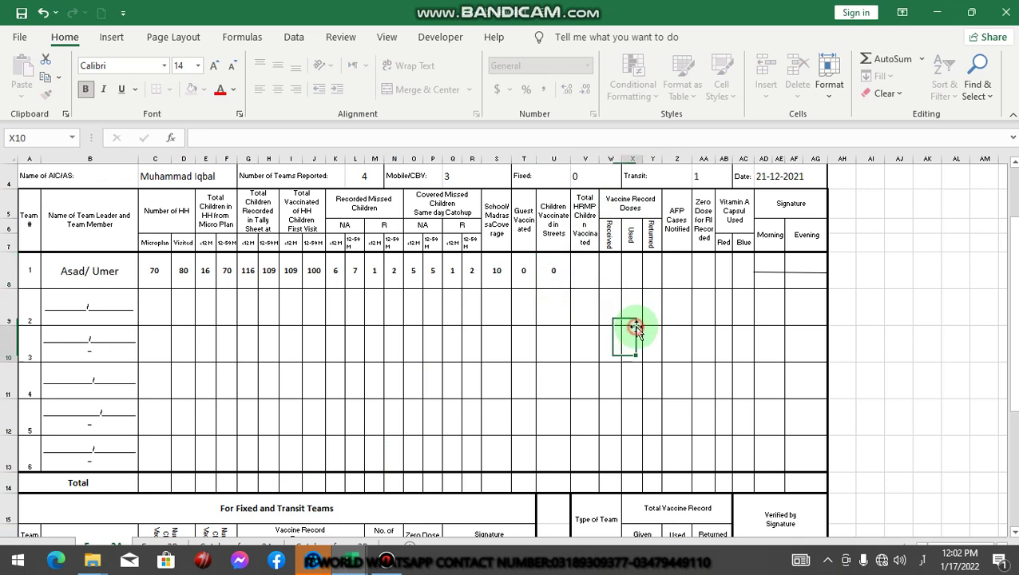
Step: For the Total HRMP Children Vaccinated column, check the mobile population children count in row 51 of the team's tally sheet workbook
left_click(580, 237)
left_click(587, 272)
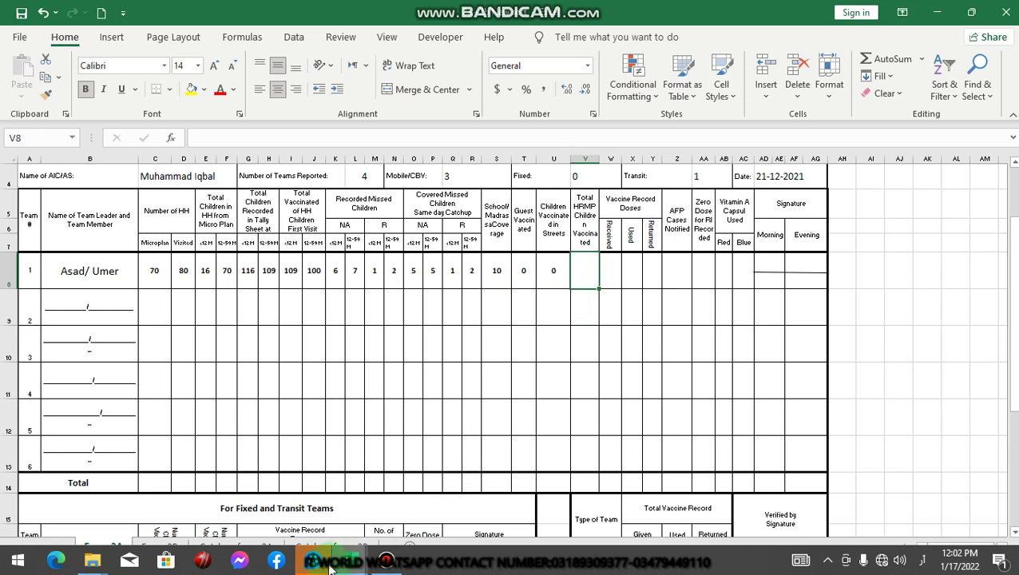
mouse_move(353, 563)
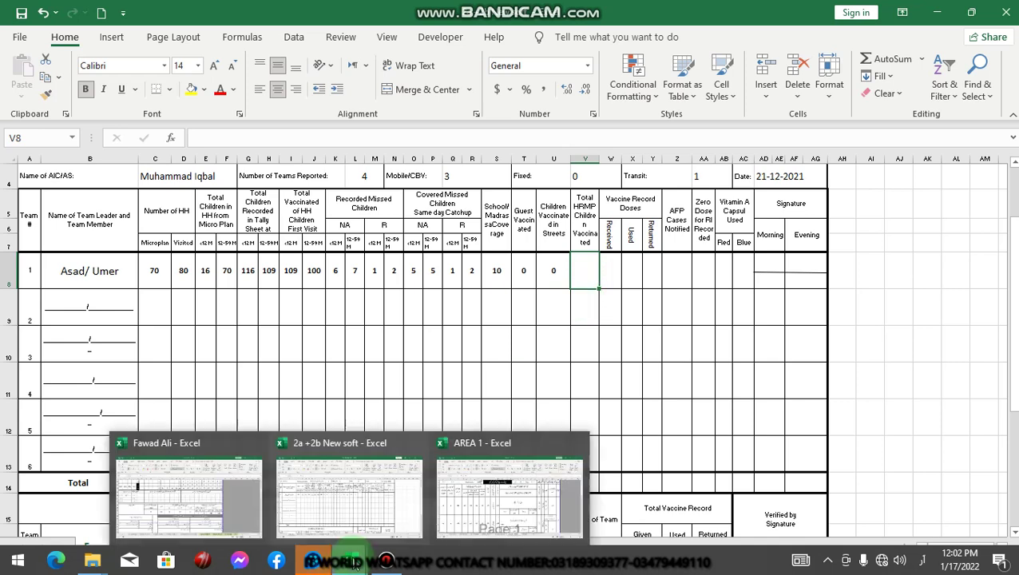
left_click(204, 499)
scroll(631, 311, "up", 2)
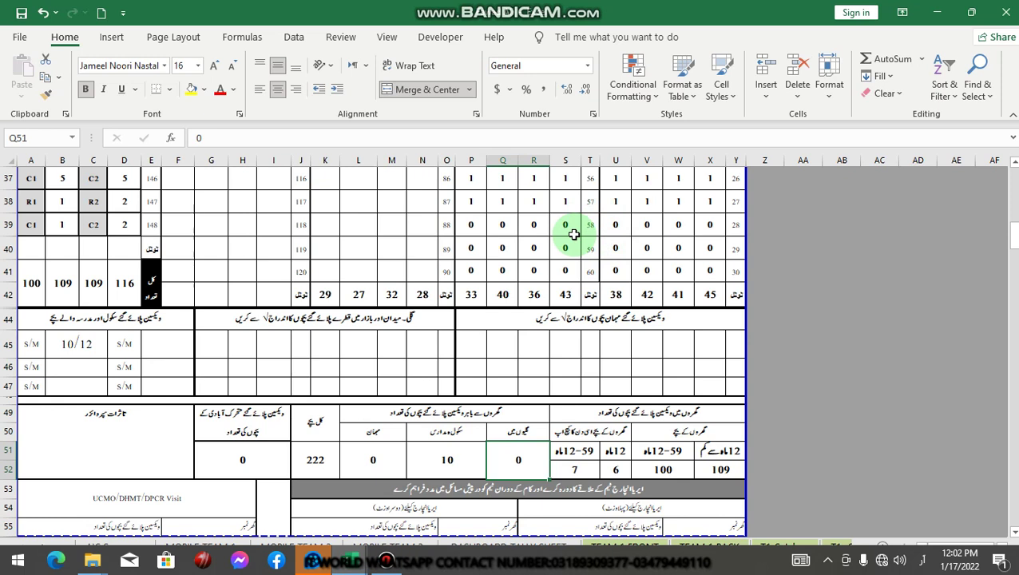
left_click(251, 470)
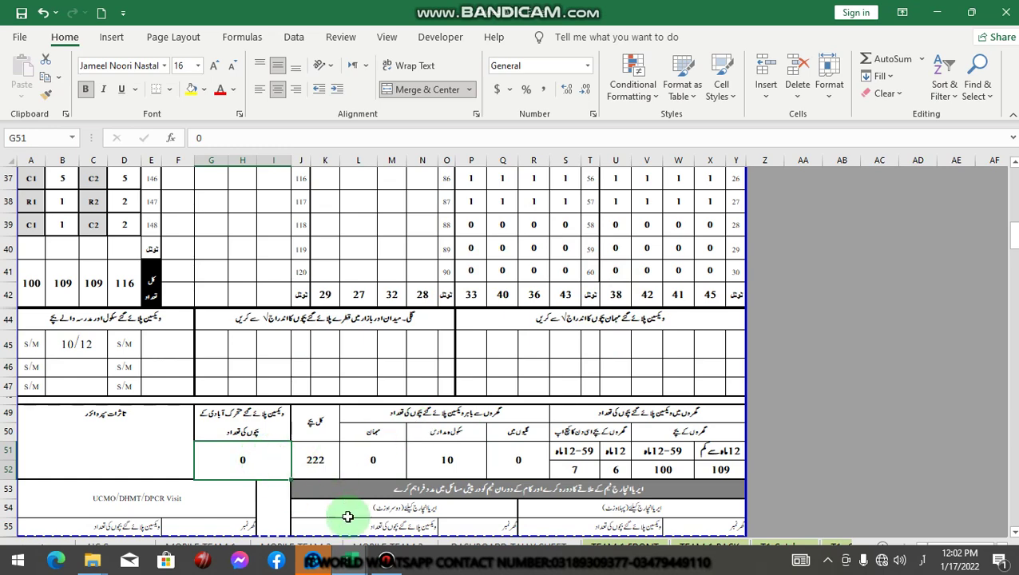
Step: Back on Form 2A, enter 0 as team 1's Total HRMP Children Vaccinated
mouse_move(349, 561)
left_click(302, 500)
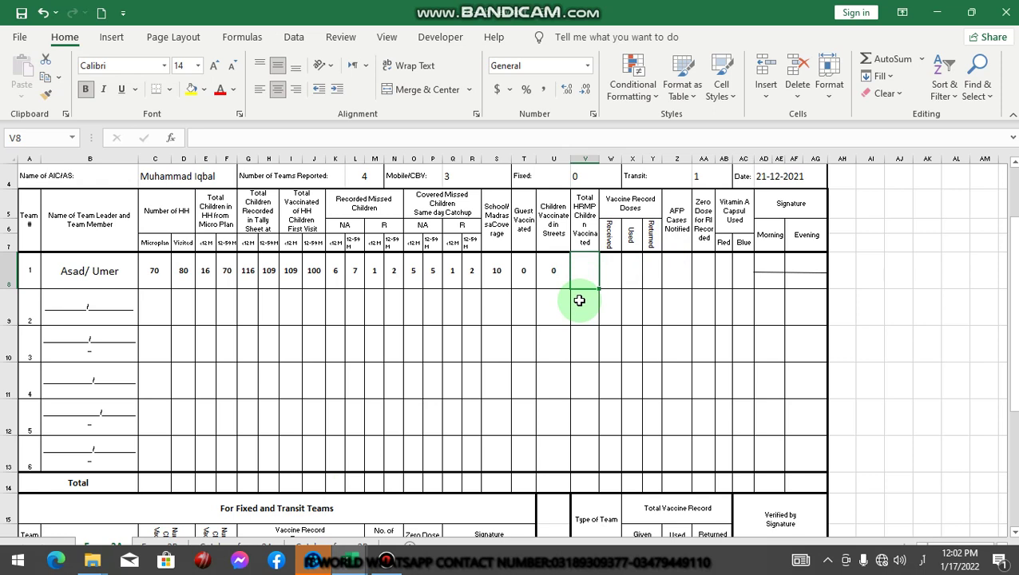
type("0")
left_click(608, 312)
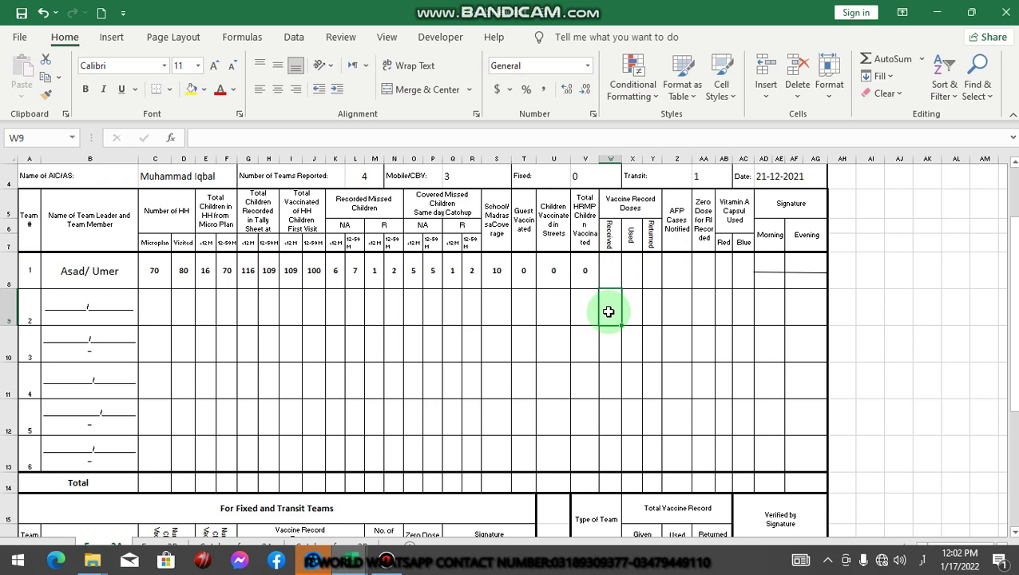
Step: For the Vaccine Record Doses columns, check the vaccine doses in row 42 of the tally sheet workbook's TEAM 1 BACK sheet
left_click(609, 268)
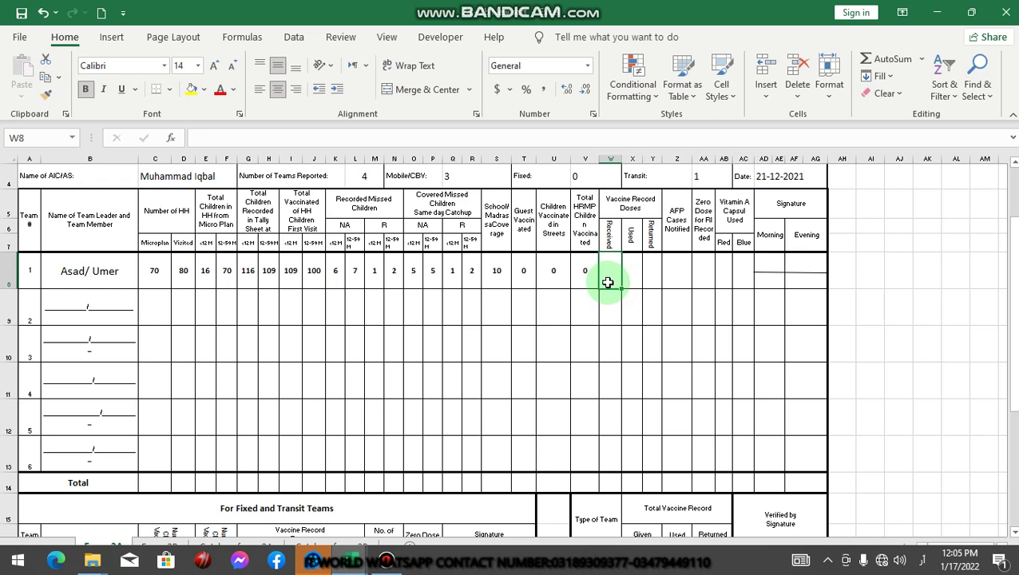
left_click(612, 272)
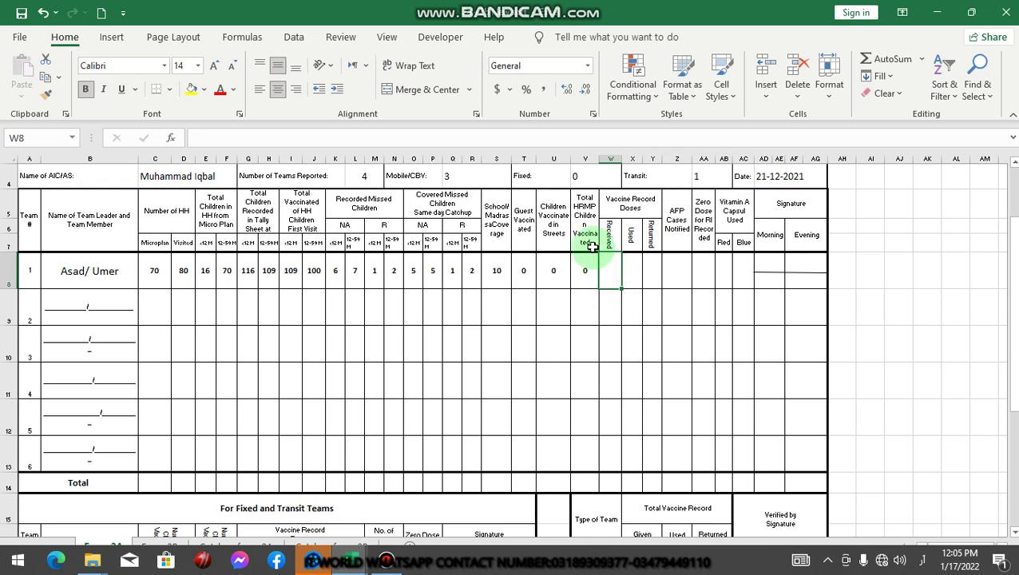
left_click(620, 206)
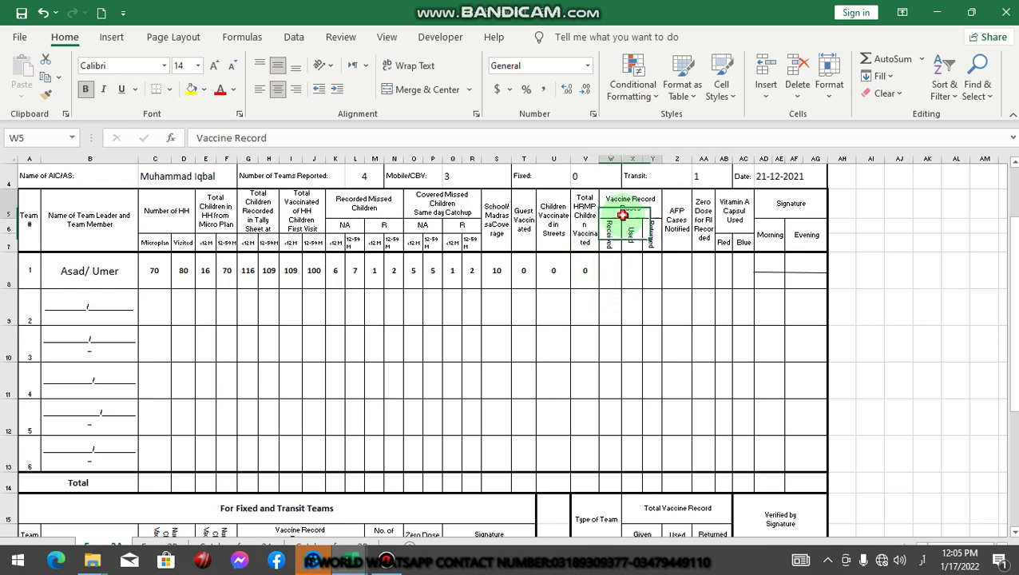
left_click(612, 276)
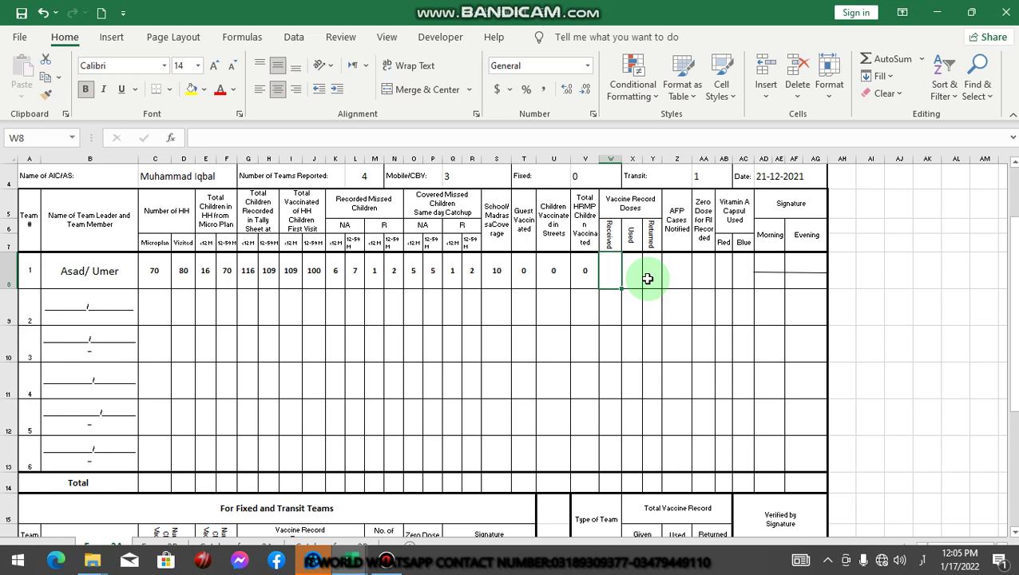
left_click(386, 561)
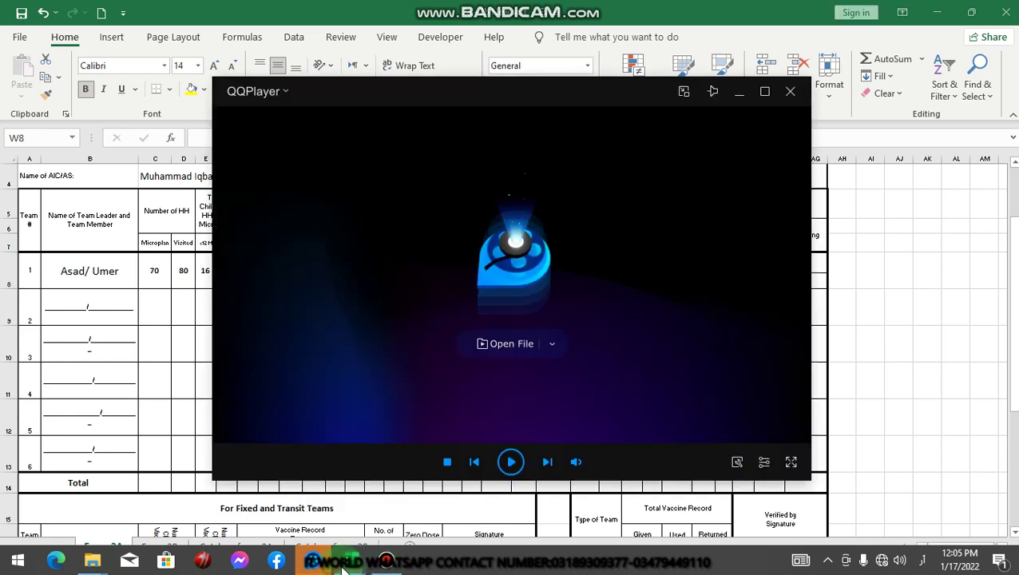
mouse_move(345, 562)
mouse_move(388, 498)
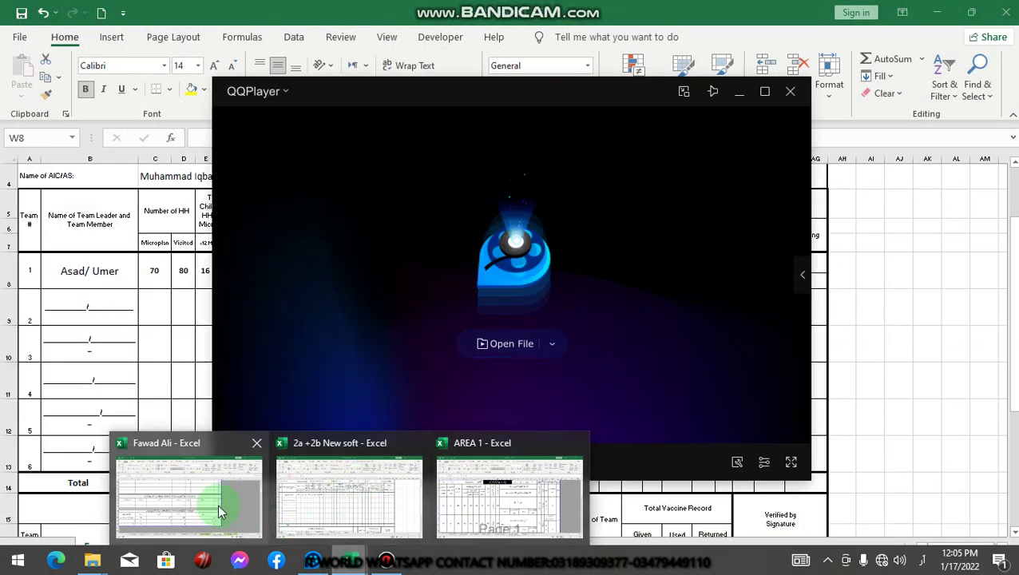
left_click(221, 511)
left_click(471, 435)
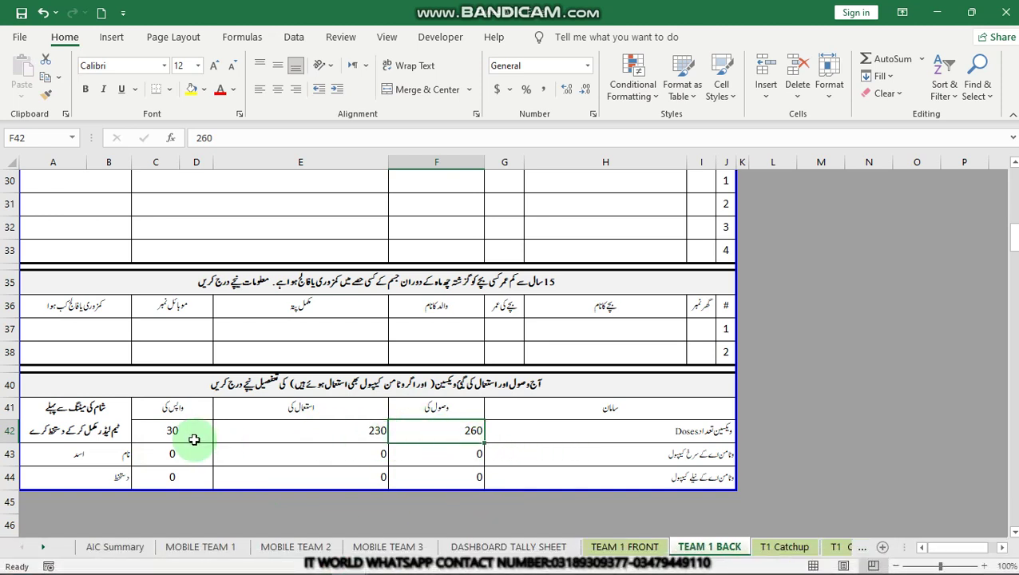
Step: Back on Form 2A, enter team 1's vaccine doses as 260 received, 230 used and 30 returned
mouse_move(356, 568)
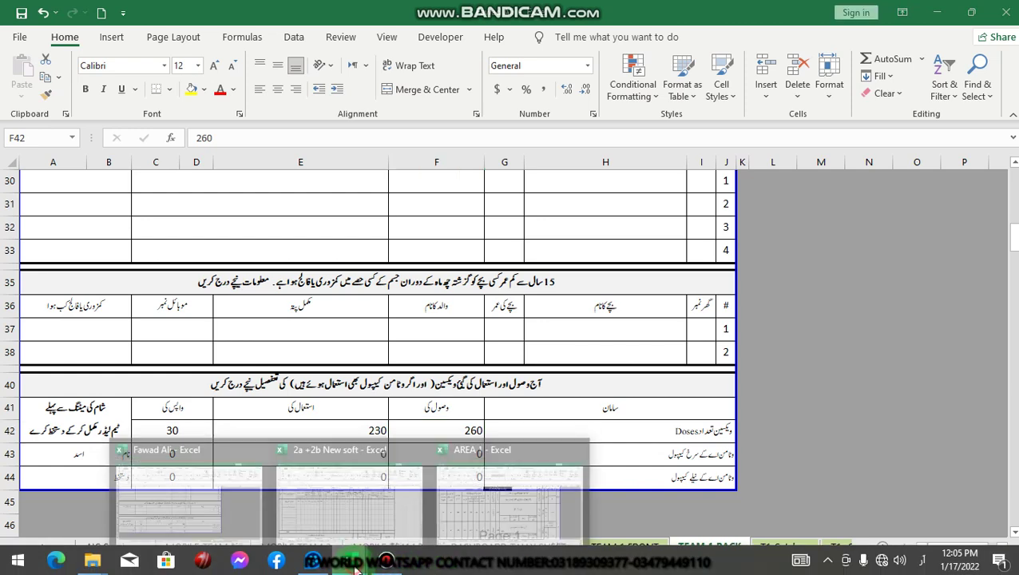
left_click(325, 504)
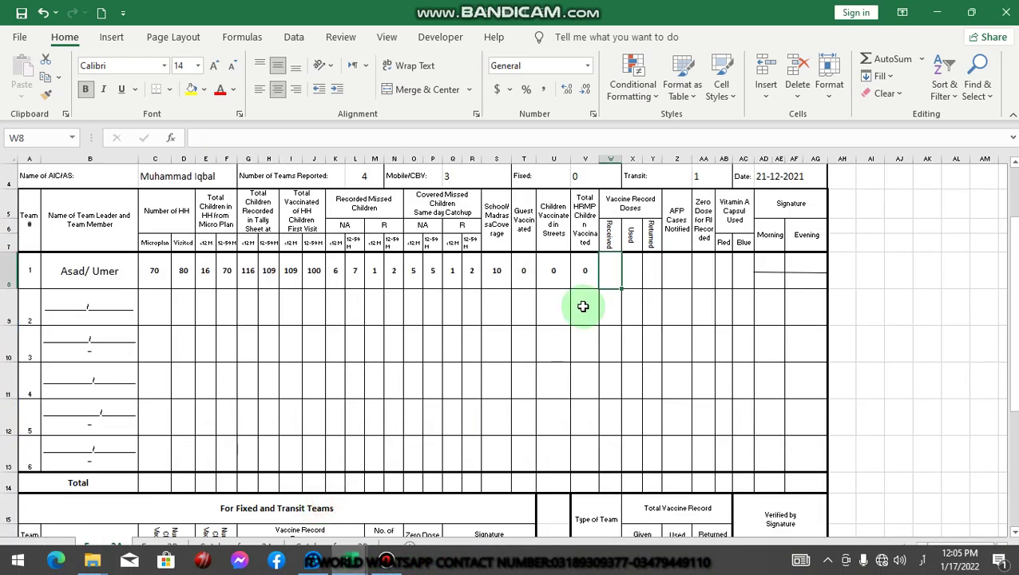
type("26")
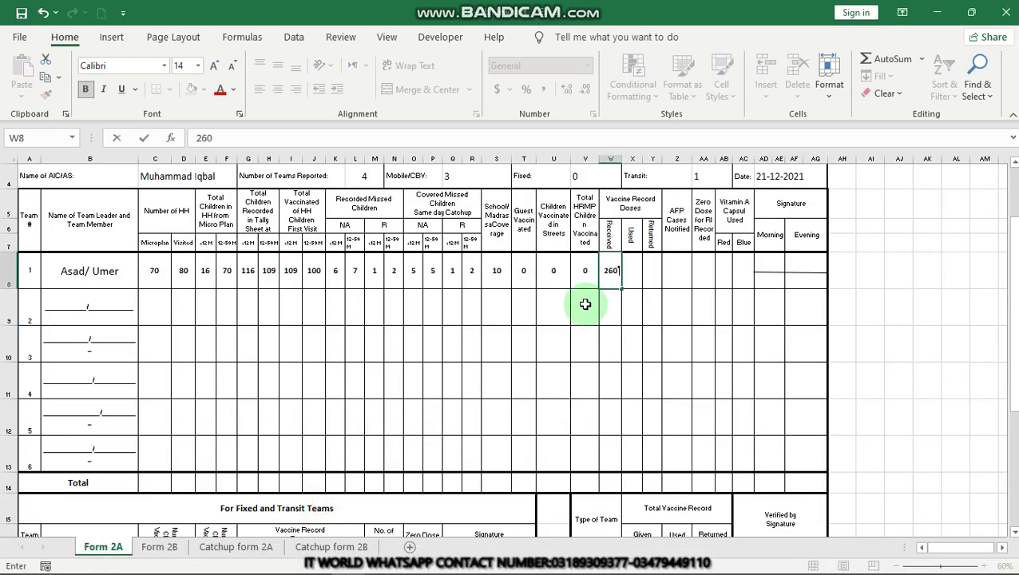
type("0")
left_click(633, 279)
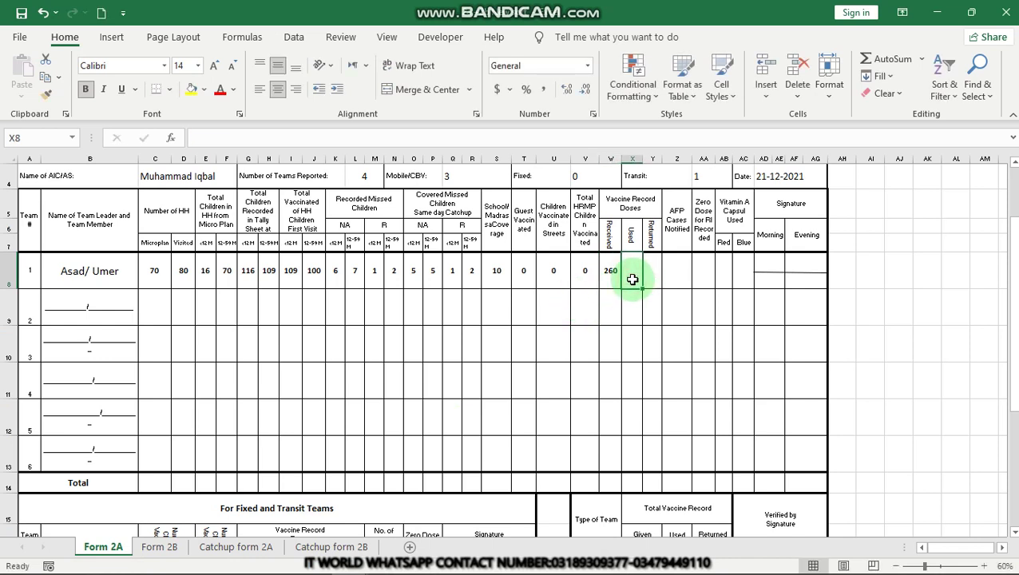
type("230")
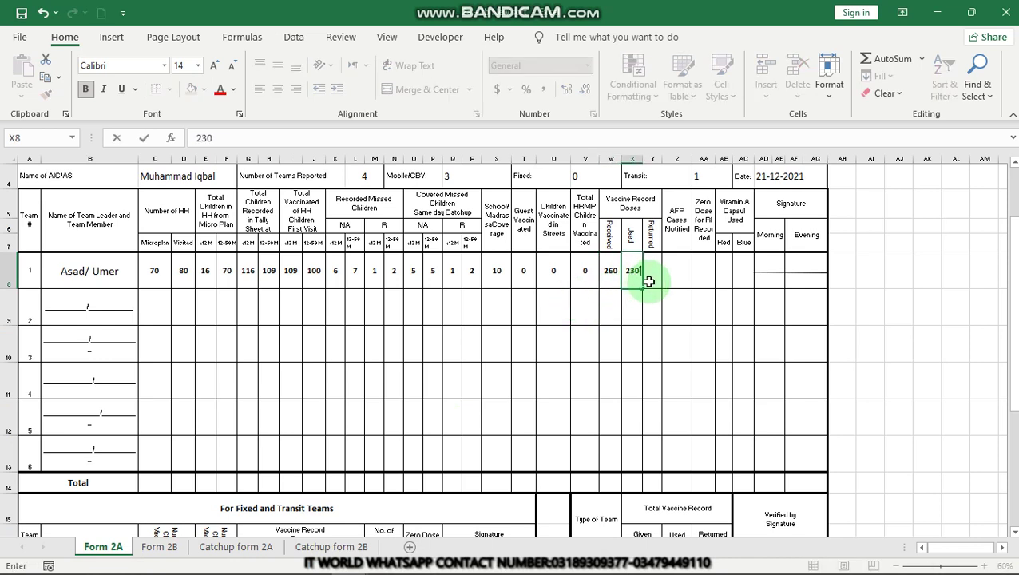
left_click(652, 280)
type("3")
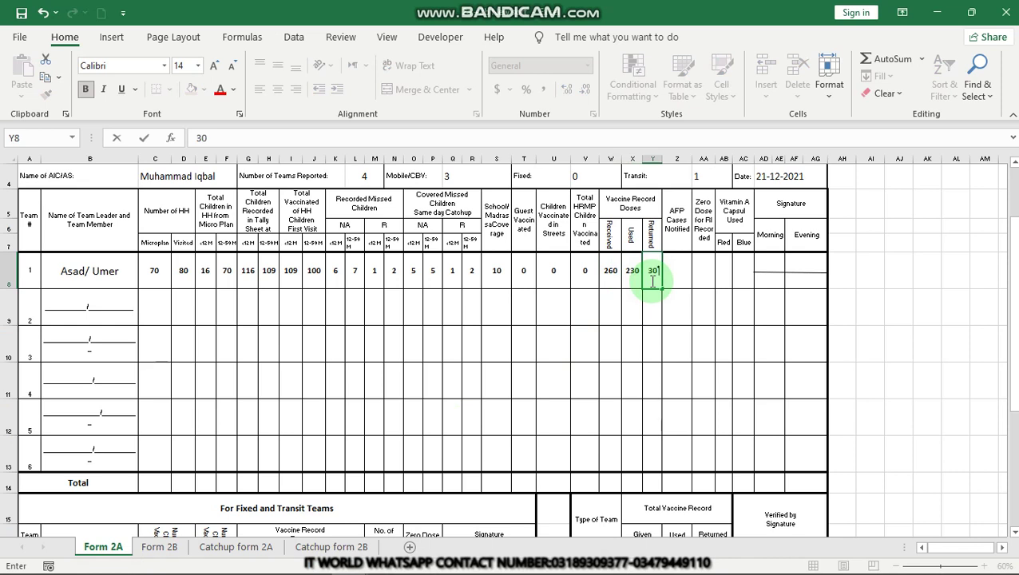
type("0")
left_click(664, 341)
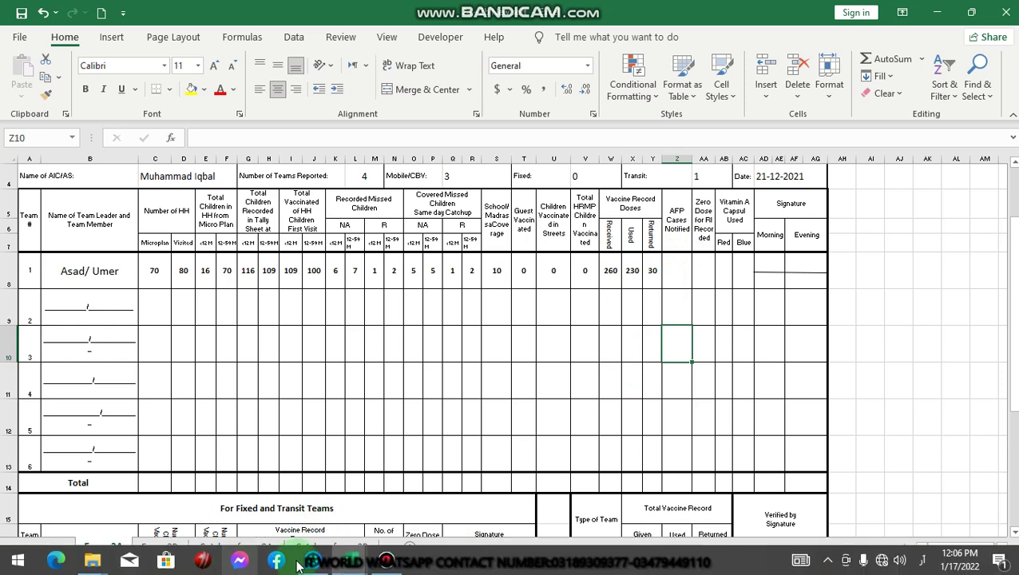
Step: For the AFP Cases Notified column, examine row 37 of the under-15 weakness or paralysis table on the tally sheet workbook's TEAM 1 BACK sheet
left_click(351, 564)
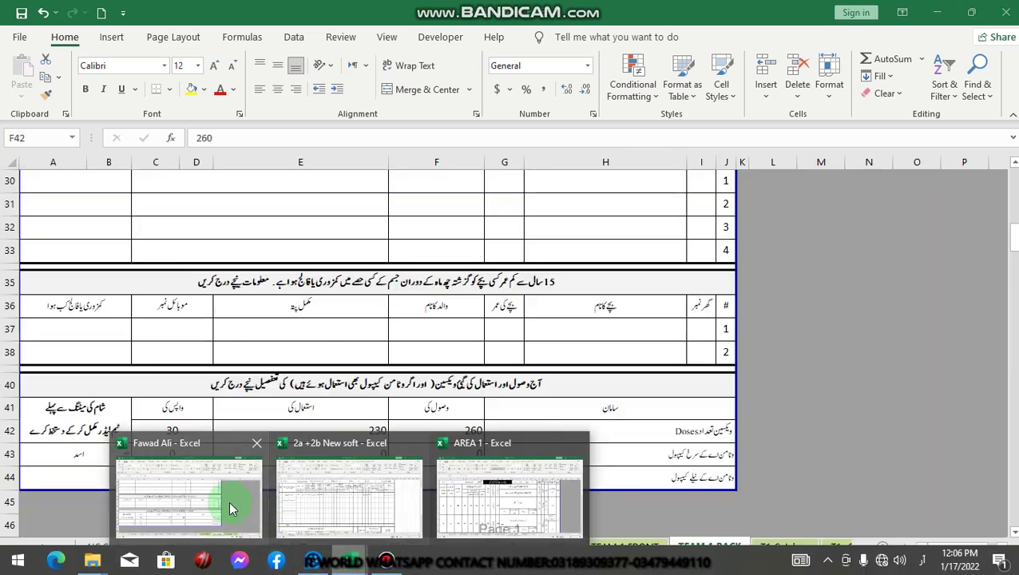
left_click(228, 501)
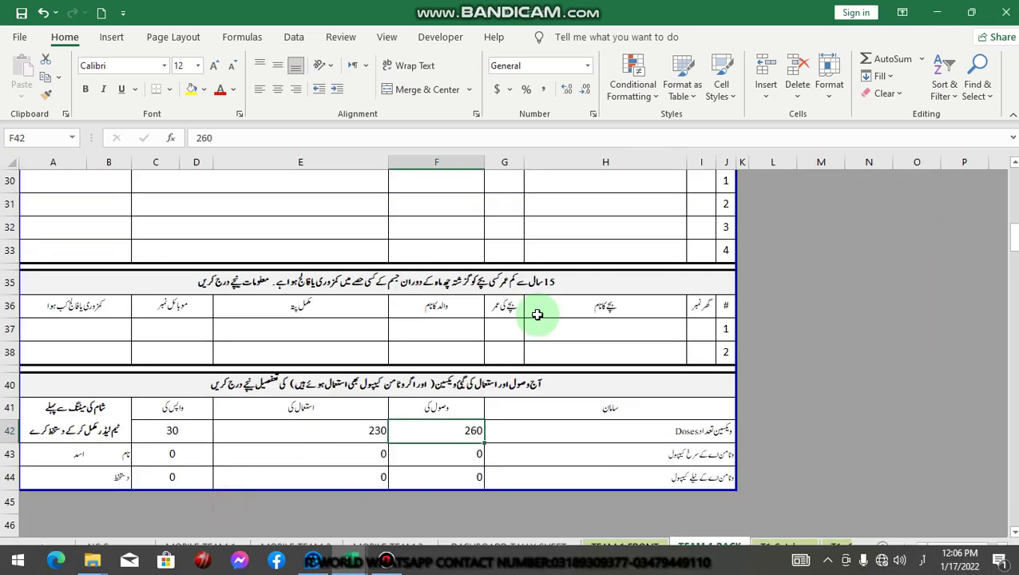
left_click(748, 235)
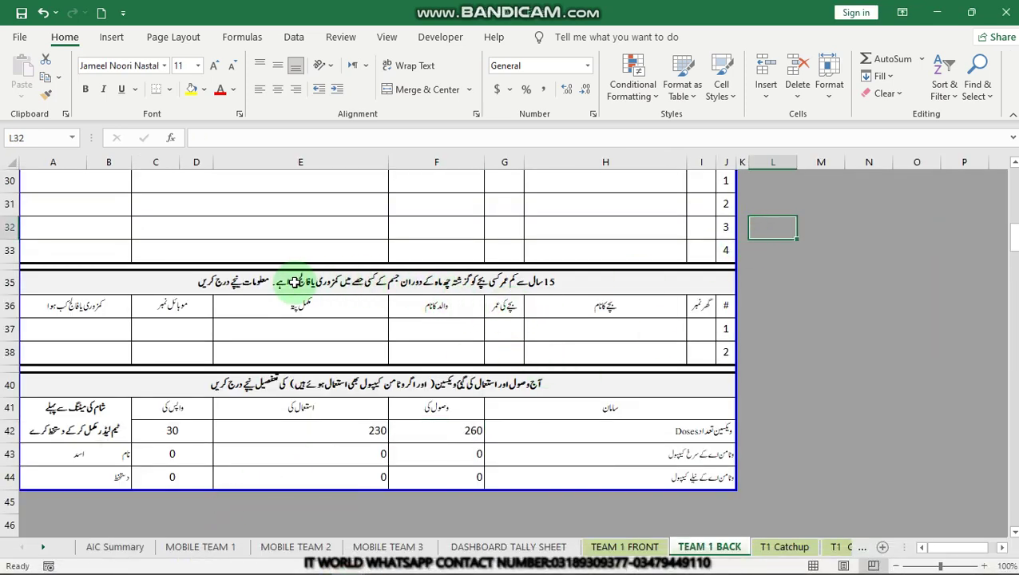
left_click(635, 335)
left_click(432, 337)
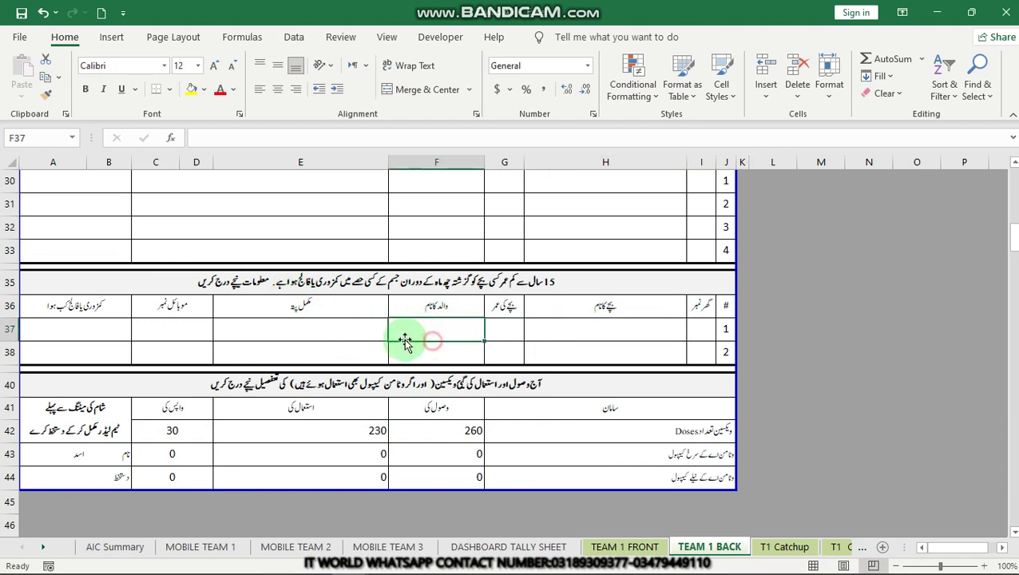
left_click(331, 327)
left_click(163, 330)
left_click(99, 331)
left_click(331, 328)
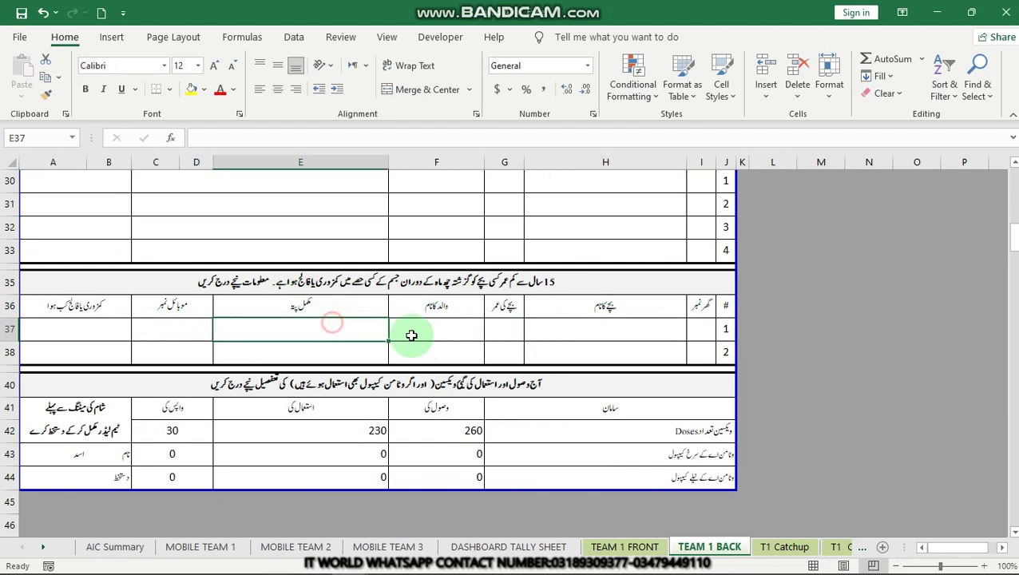
left_click(445, 335)
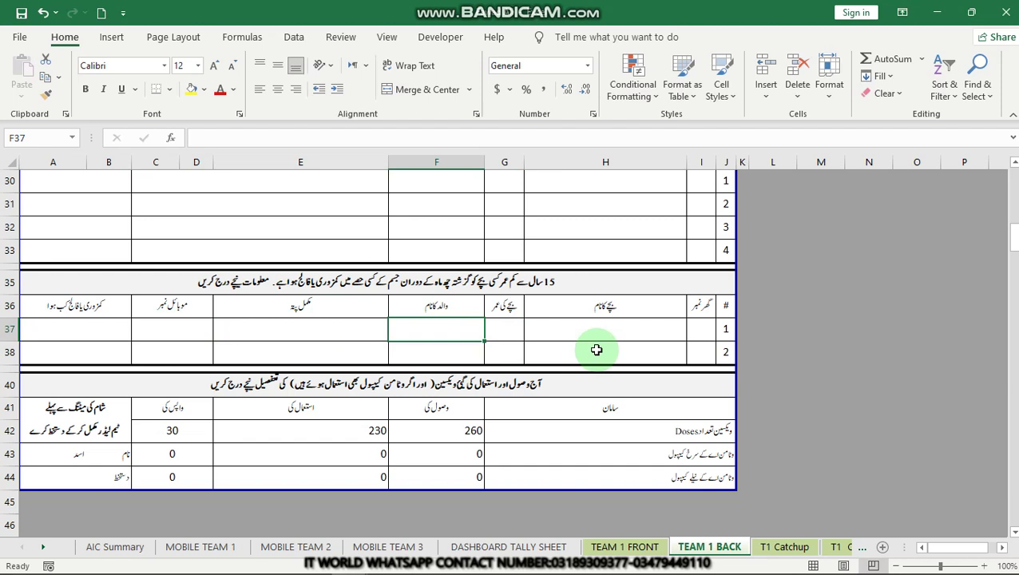
Step: Return from the tally sheet's paralysis table to Form 2A and enter 0 as team 1's AFP Cases Notified
left_click(589, 330)
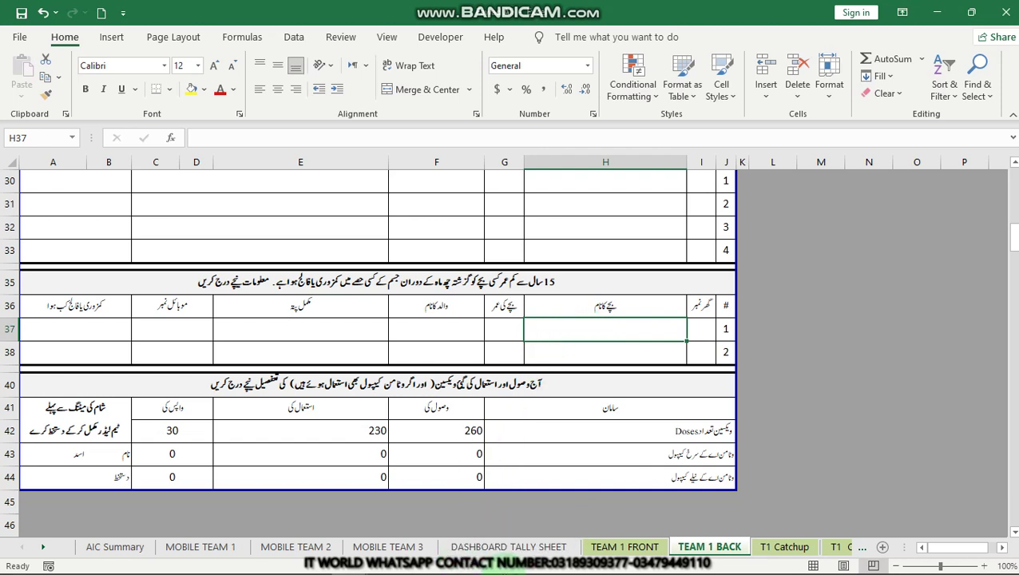
mouse_move(447, 569)
mouse_move(347, 563)
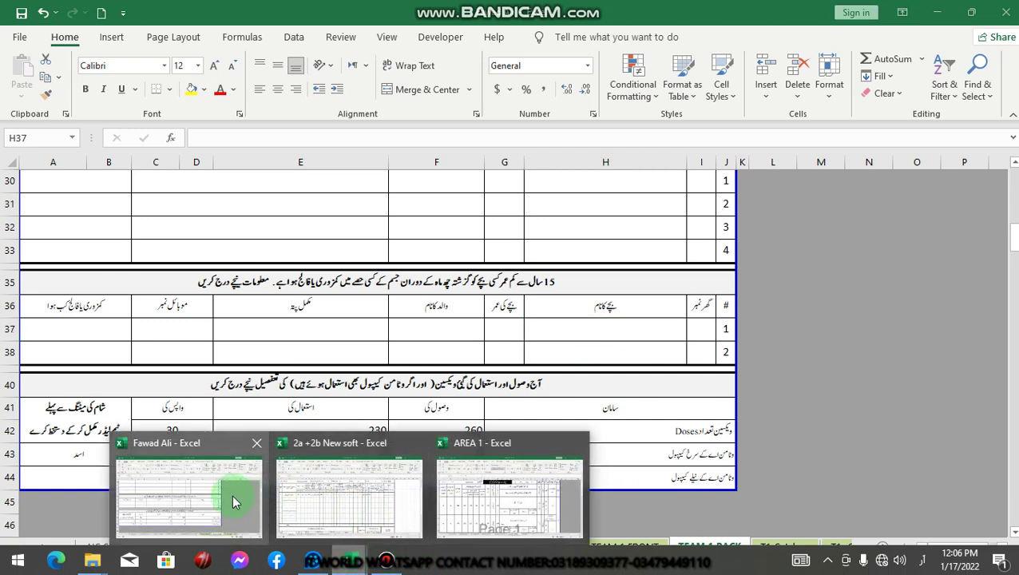
left_click(367, 510)
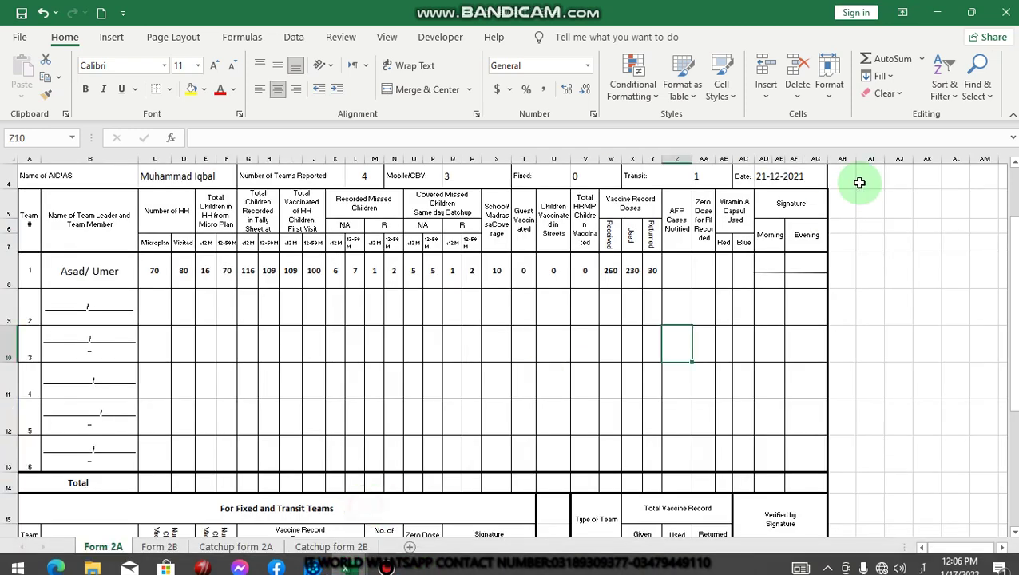
left_click(674, 275)
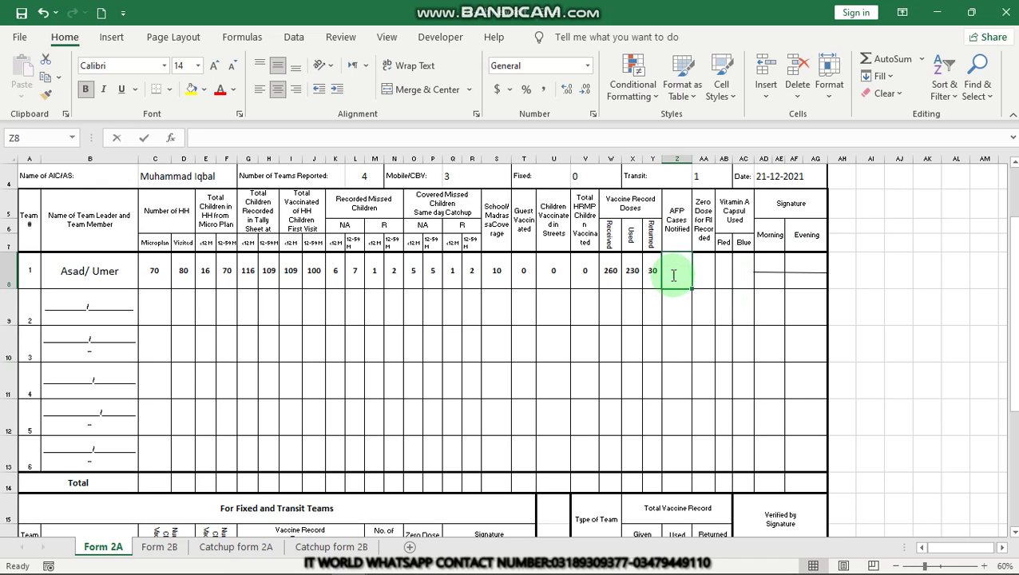
type("0")
left_click(765, 344)
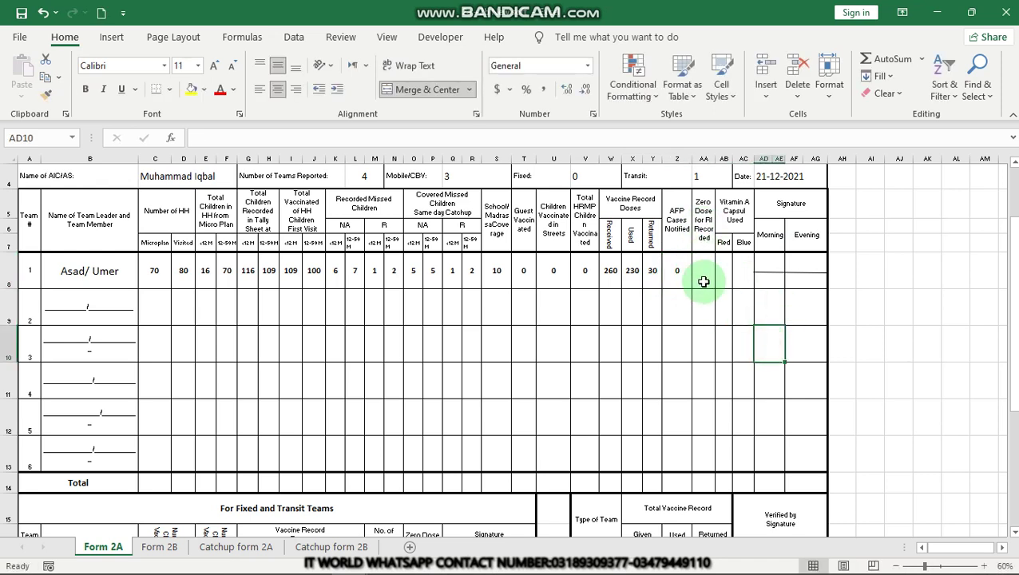
Step: For the Zero Dose for RI Recorded column, check the under-2 missed routine vaccination table on the tally sheet workbook's TEAM 1 BACK sheet
left_click(703, 280)
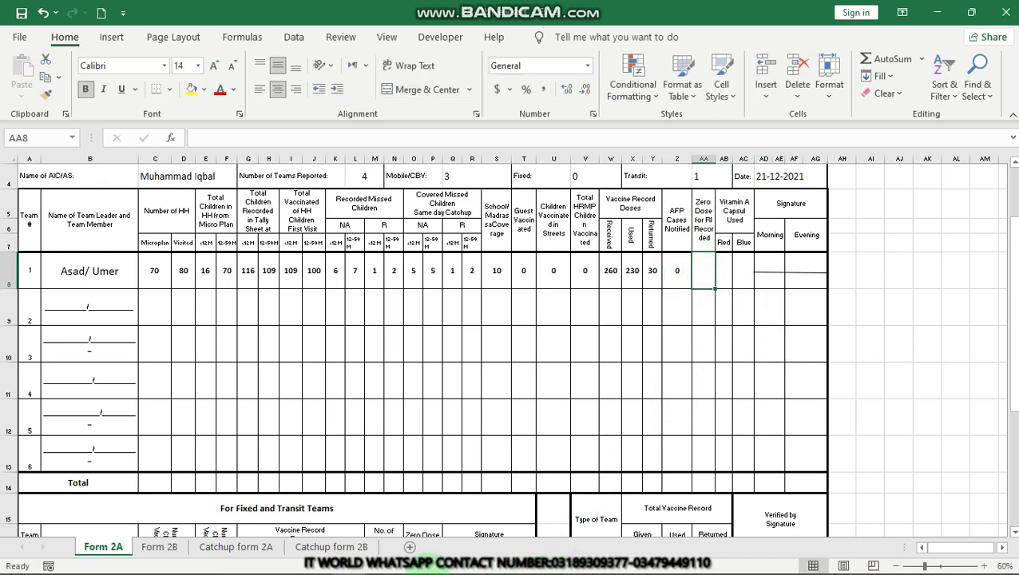
mouse_move(351, 561)
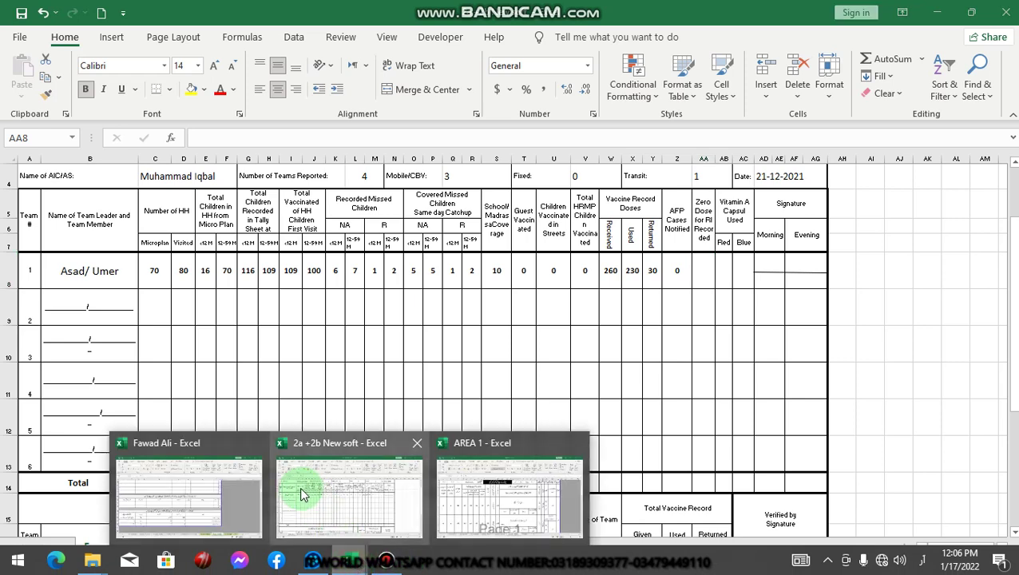
left_click(204, 489)
left_click(694, 329)
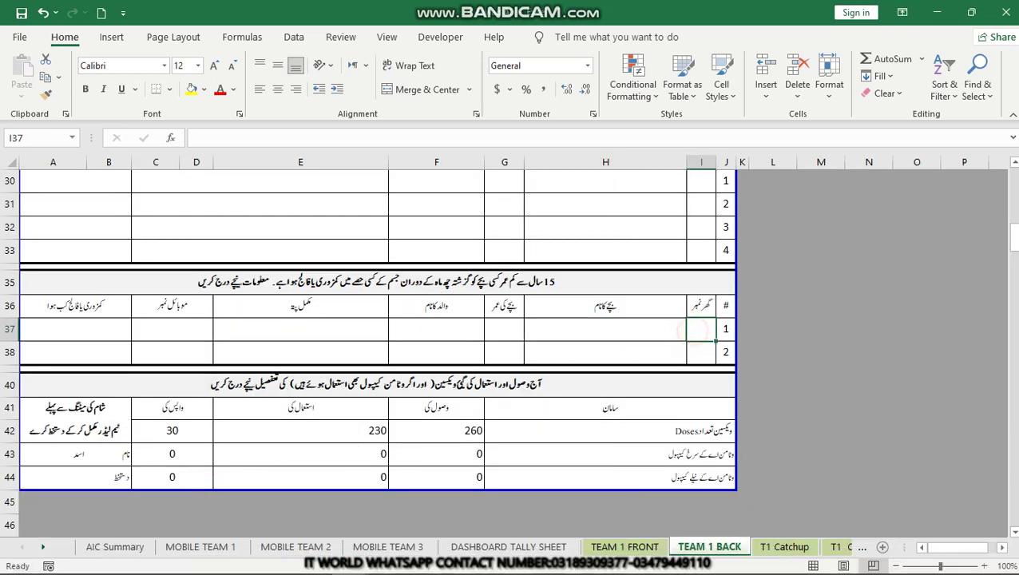
left_click_drag(1014, 239, 1014, 230)
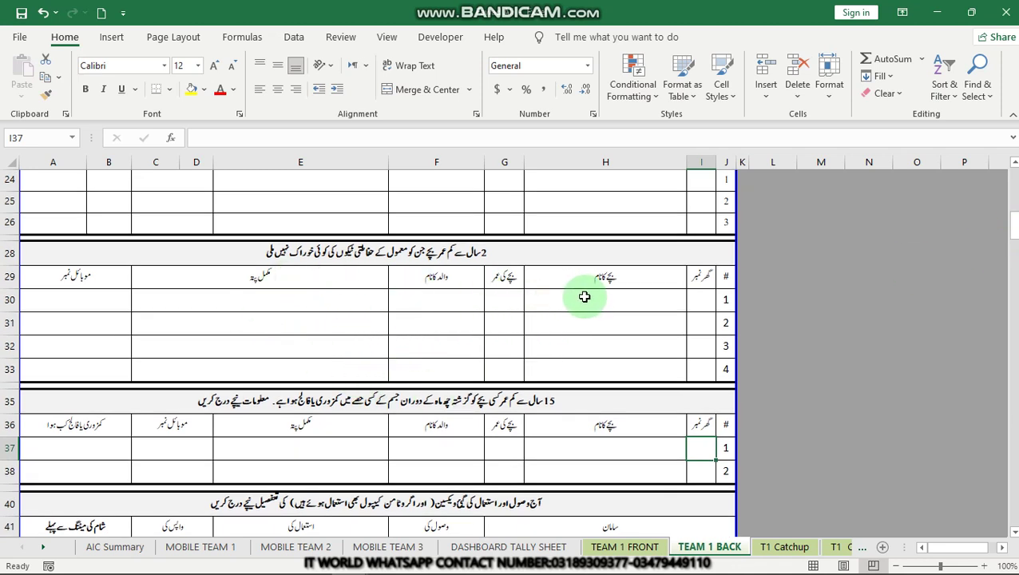
Step: Back on Form 2A, enter 0 as team 1's Zero Dose for RI Recorded
mouse_move(471, 565)
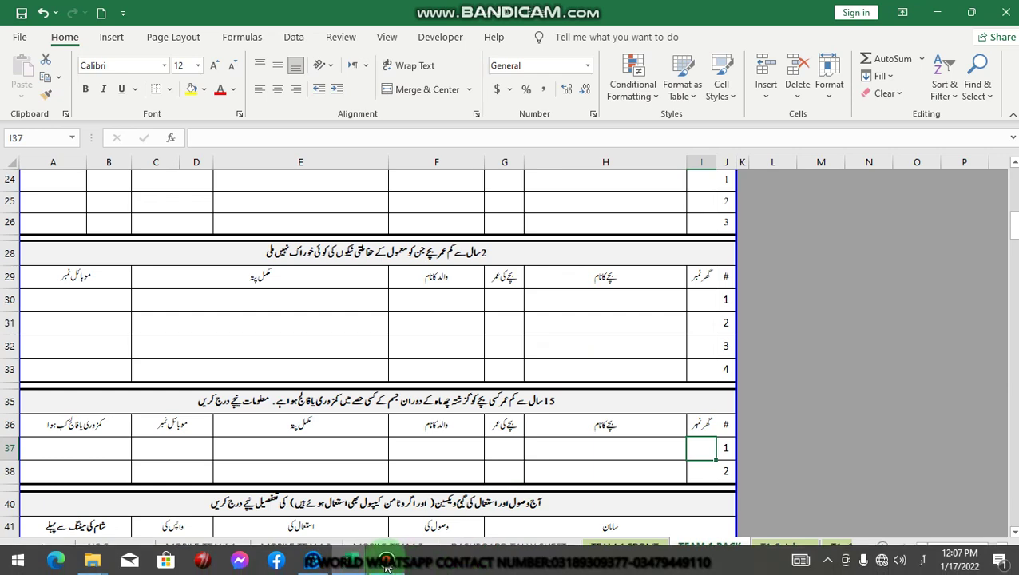
mouse_move(356, 563)
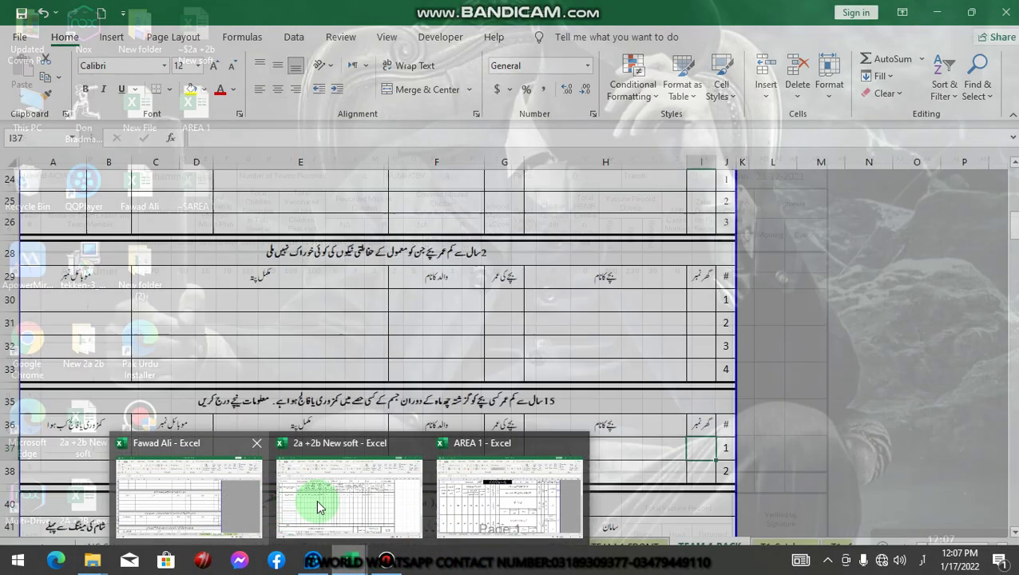
left_click(319, 499)
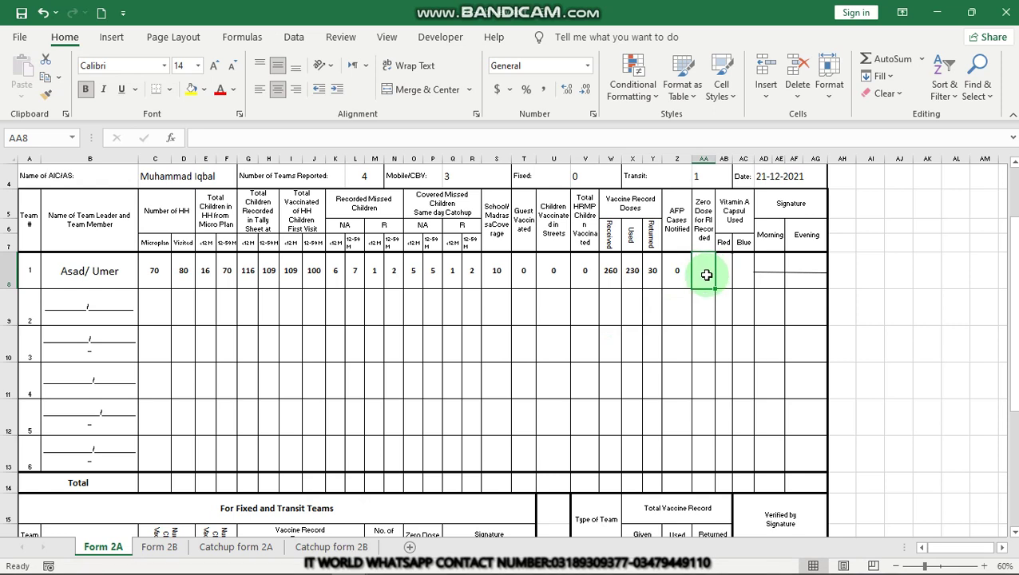
type("0")
left_click(716, 351)
left_click(717, 277)
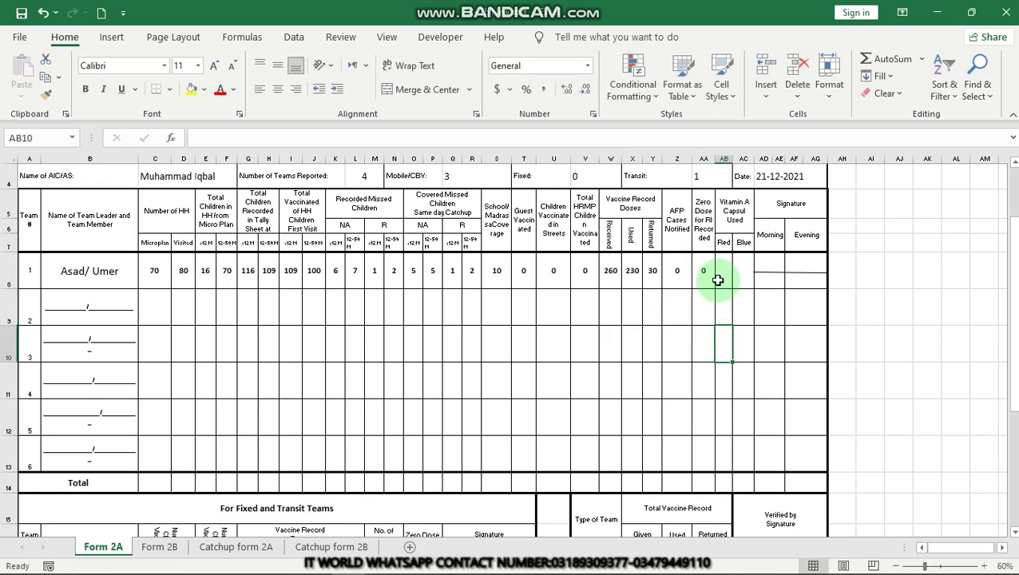